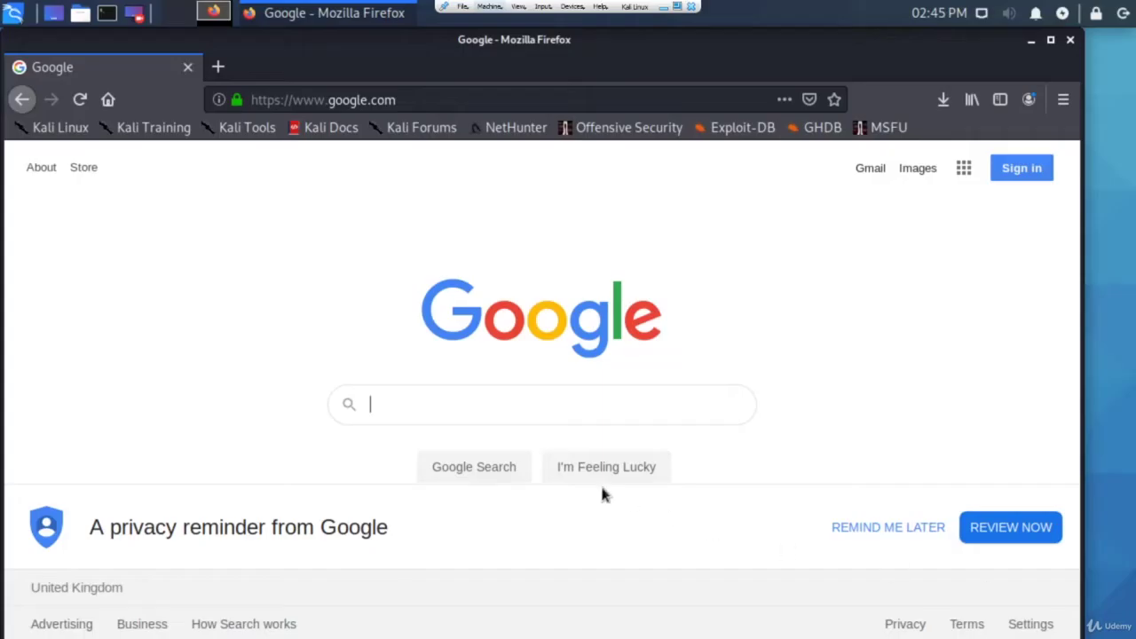
Enter 'inurl' in the Google search box to show inurl autocomplete suggestions.
{"action": "left_click", "coordinate": [460, 409]}
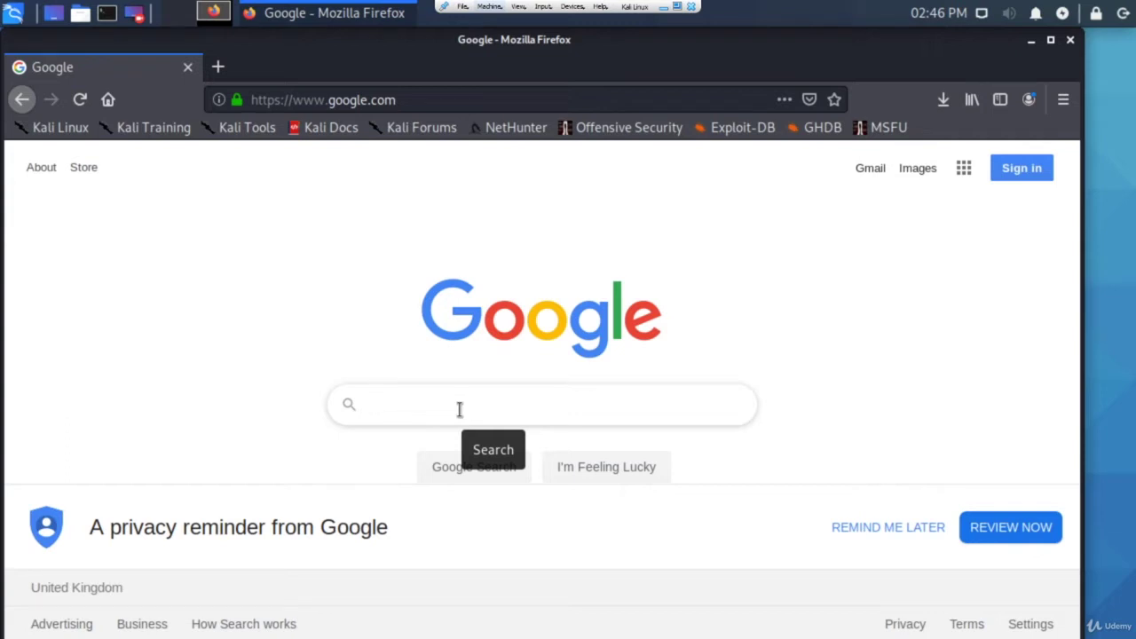
{"action": "left_click", "coordinate": [460, 409]}
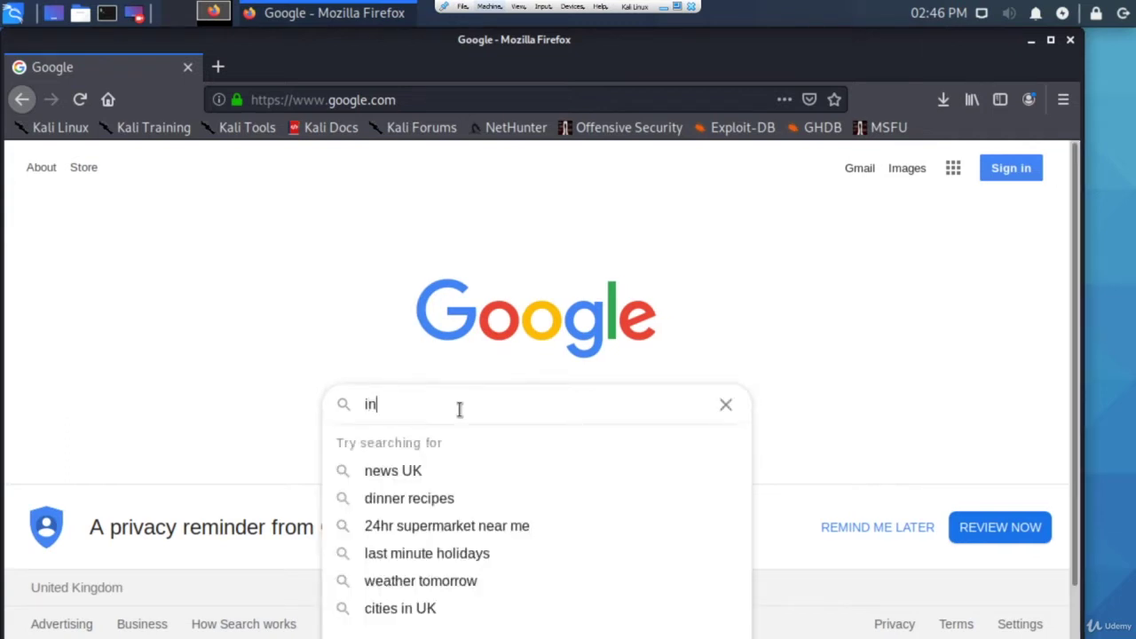
{"action": "type", "text": "inurl"}
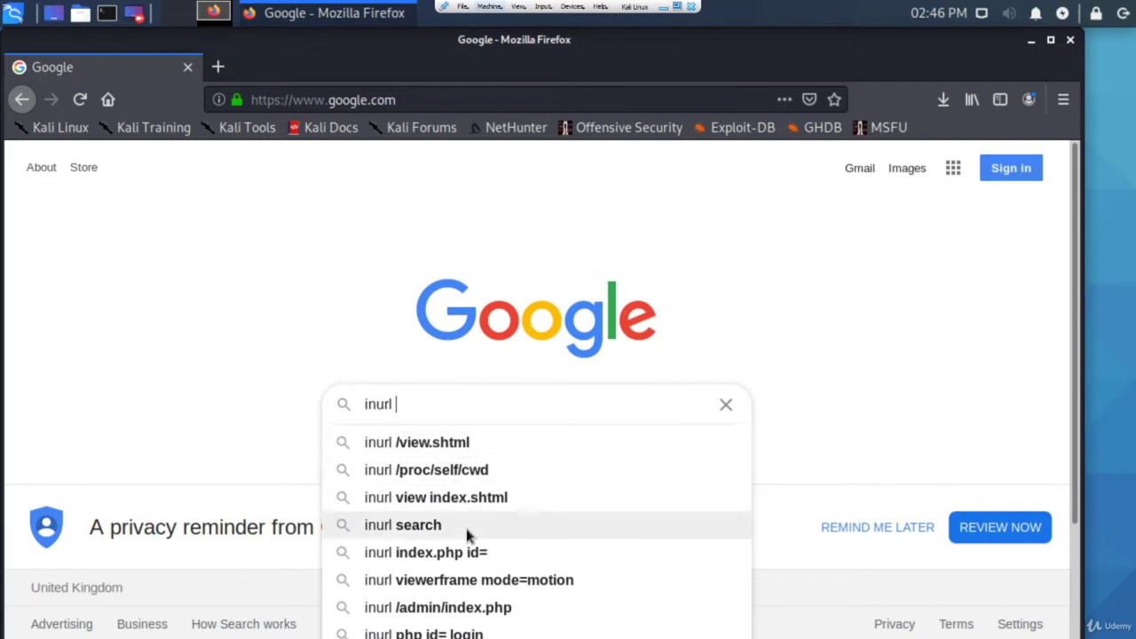
Search 'inurl index.php id=' and open the first result, 'Newsletter Archive - Mainstreaming Ageing'.
{"action": "left_click", "coordinate": [425, 552]}
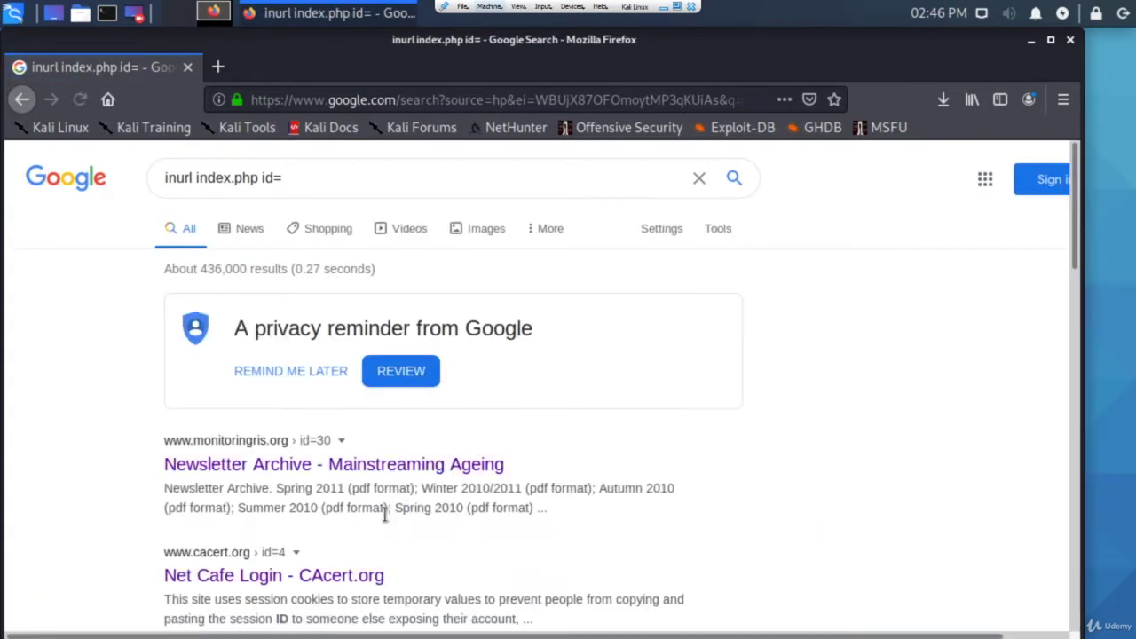
{"action": "scroll", "coordinate": [249, 537], "scroll_direction": "down", "scroll_amount": 2}
{"action": "scroll", "coordinate": [249, 537], "scroll_direction": "up", "scroll_amount": 2}
{"action": "scroll", "coordinate": [258, 330], "scroll_direction": "down", "scroll_amount": 2}
{"action": "left_click", "coordinate": [279, 358]}
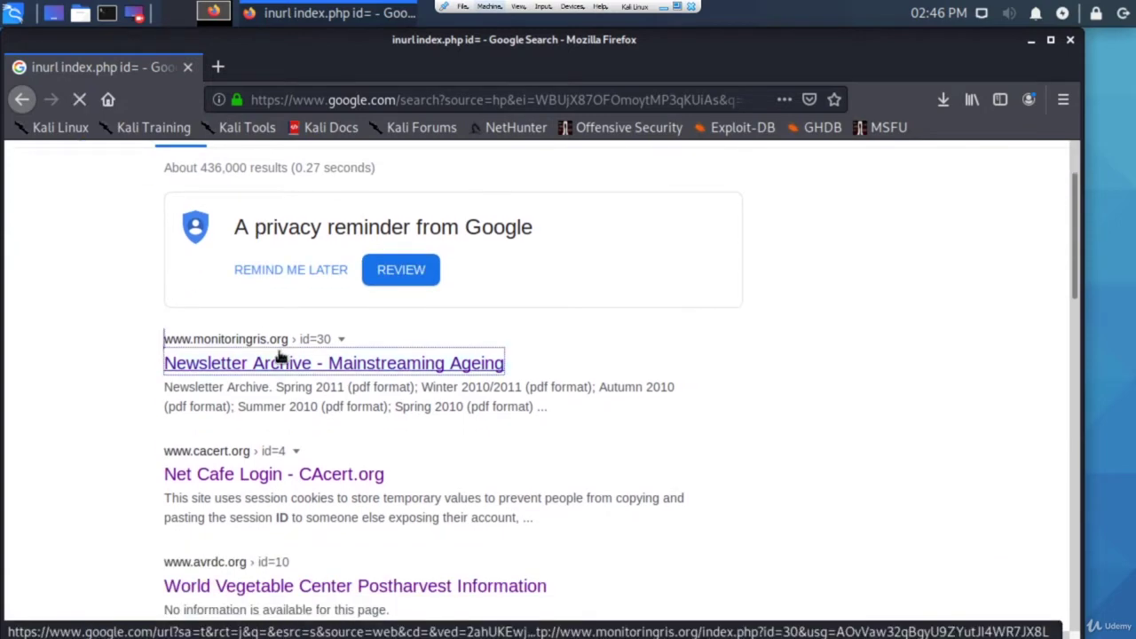
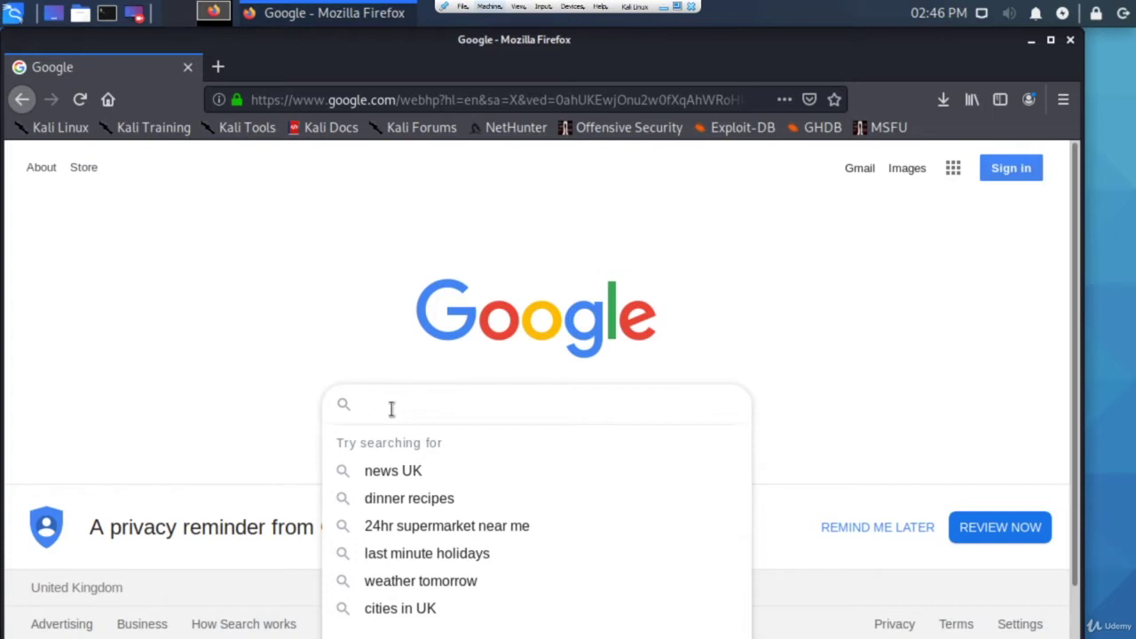
Search Google for 'exploit db google hacking'.
{"action": "type", "text": "exploit"}
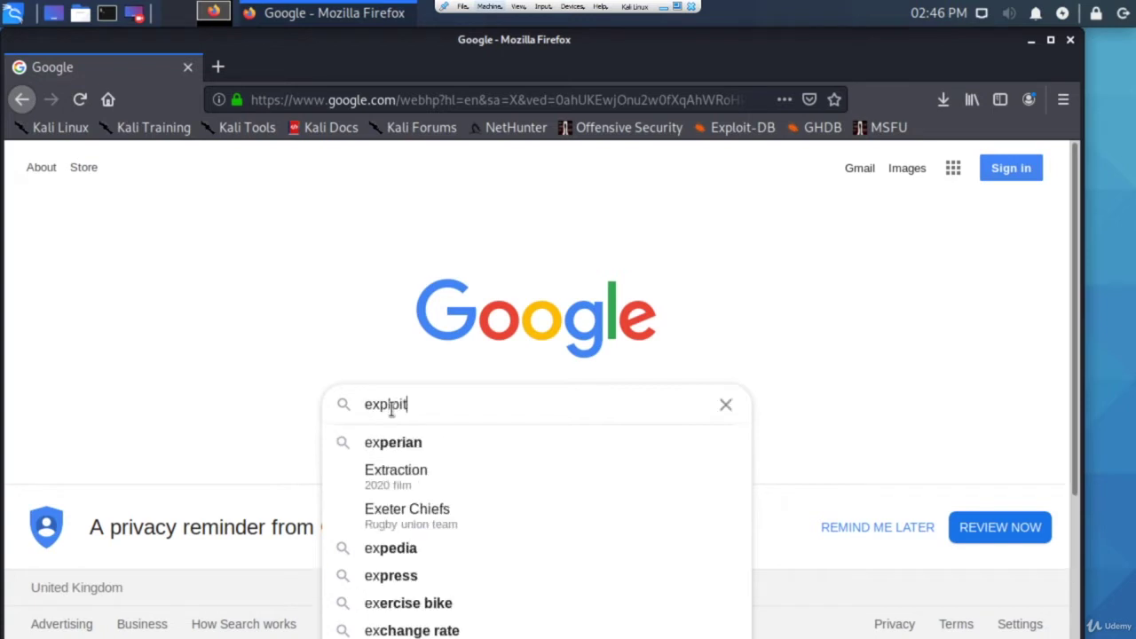
{"action": "type", "text": " db google hacking"}
{"action": "key", "text": "Return"}
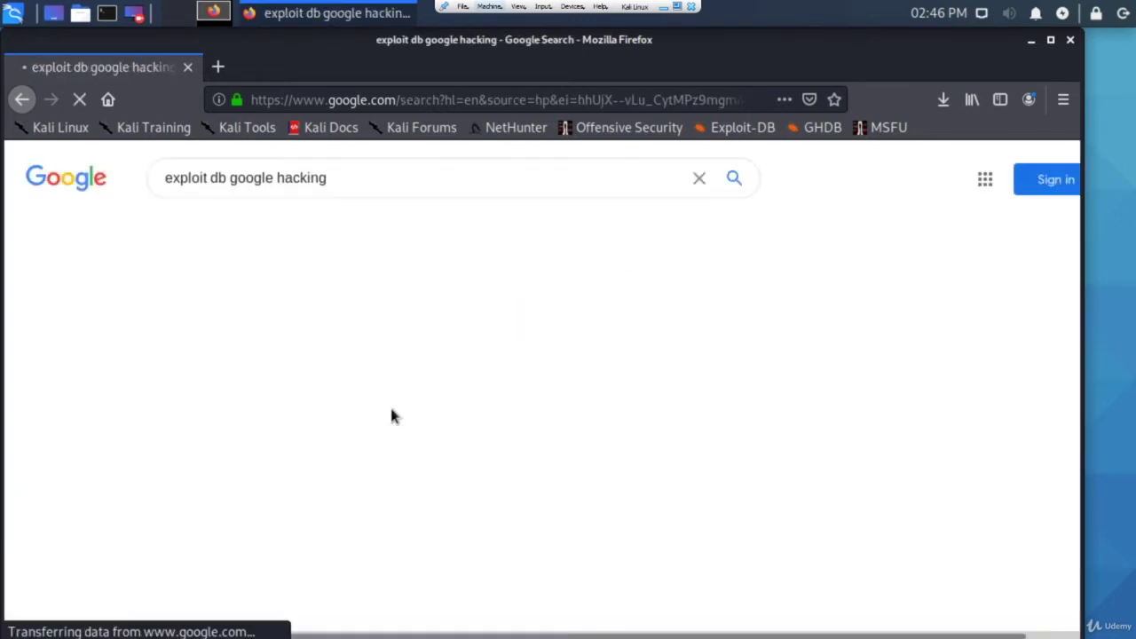
Open the Google Hacking Database result and browse the newest dorks in its table.
{"action": "left_click", "coordinate": [378, 465]}
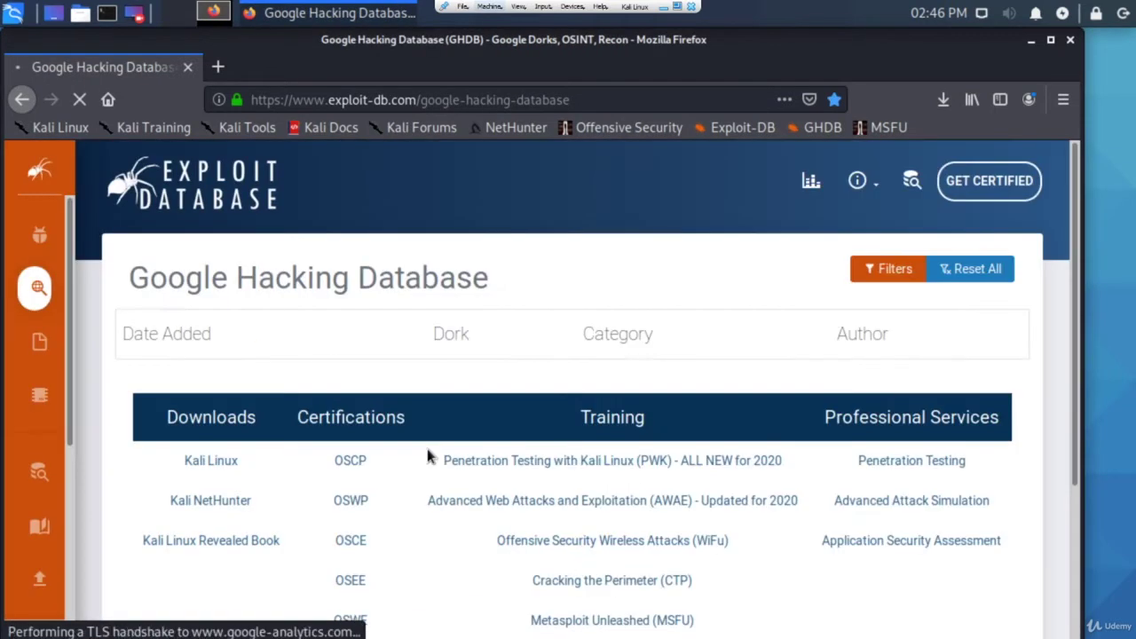
{"action": "scroll", "coordinate": [427, 448], "scroll_direction": "down", "scroll_amount": 3}
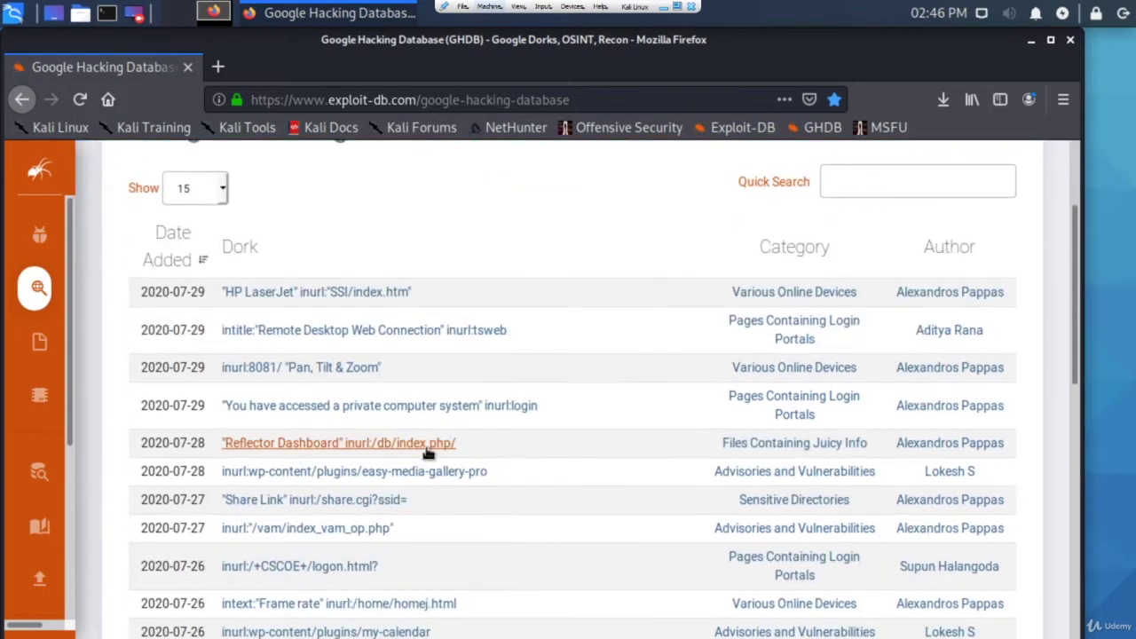
{"action": "scroll", "coordinate": [254, 399], "scroll_direction": "up", "scroll_amount": 2}
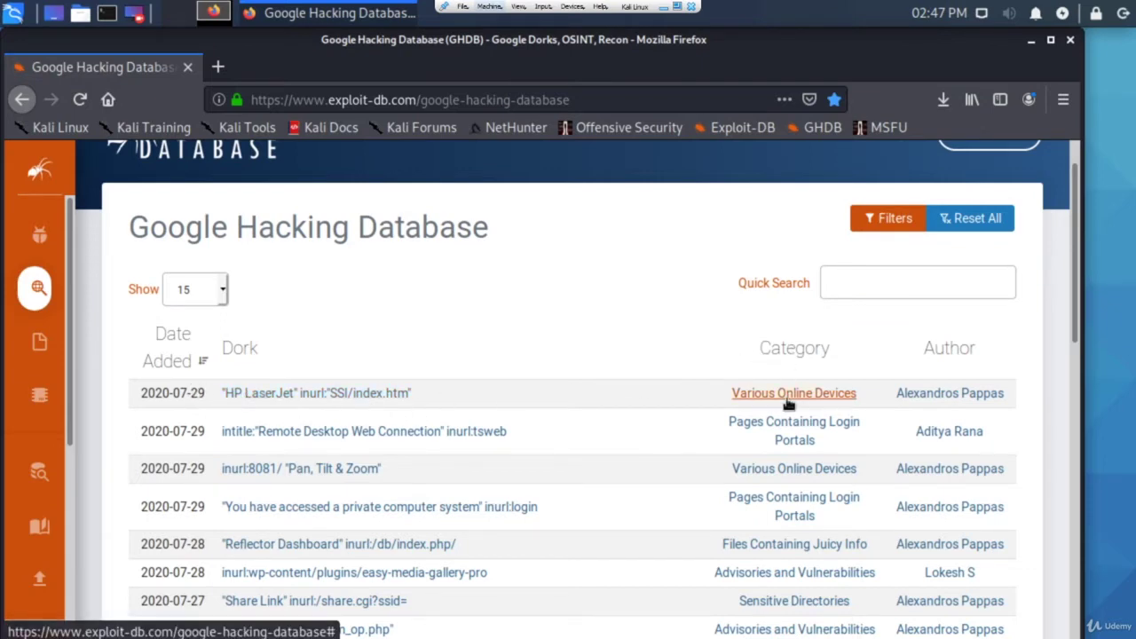
{"action": "scroll", "coordinate": [791, 396], "scroll_direction": "down", "scroll_amount": 2}
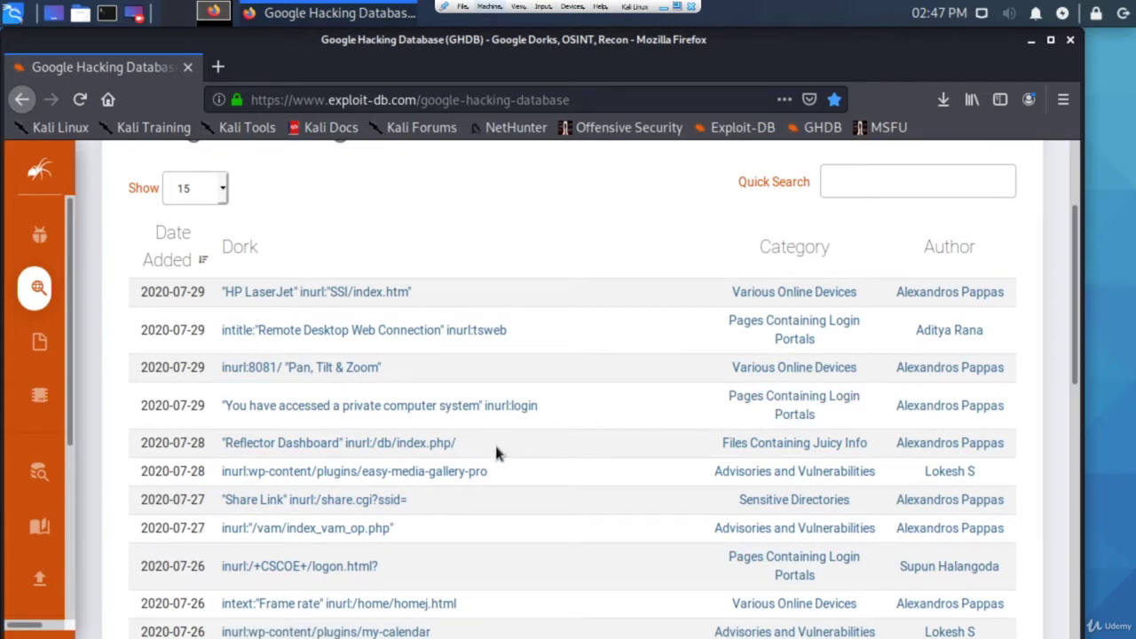
{"action": "left_click_drag", "start_coordinate": [495, 443], "coordinate": [197, 455]}
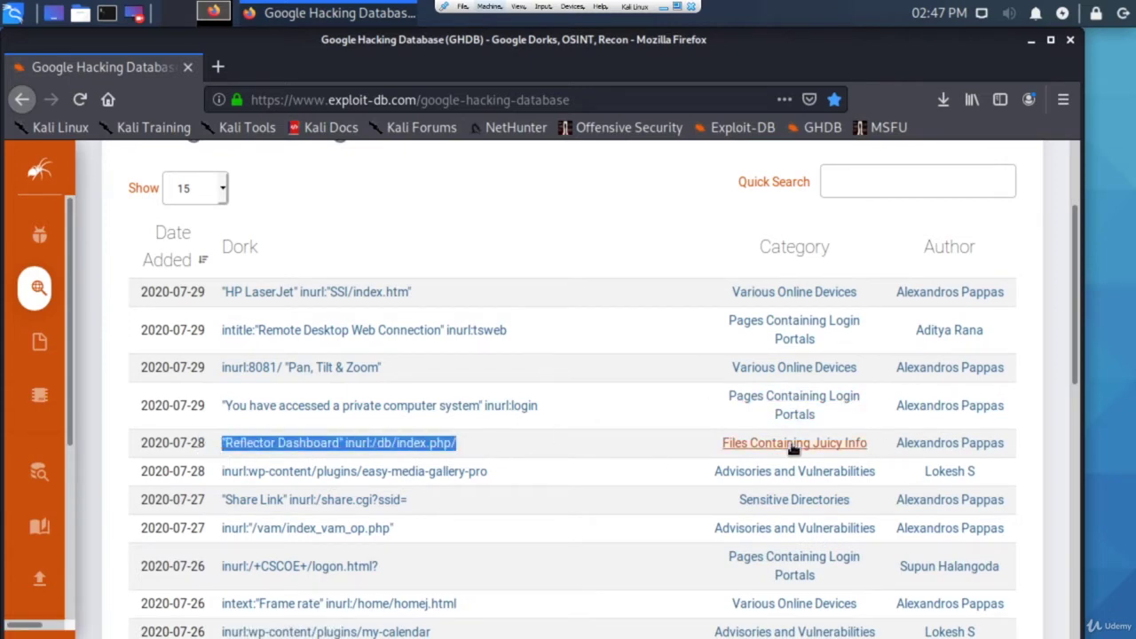
{"action": "left_click", "coordinate": [633, 454]}
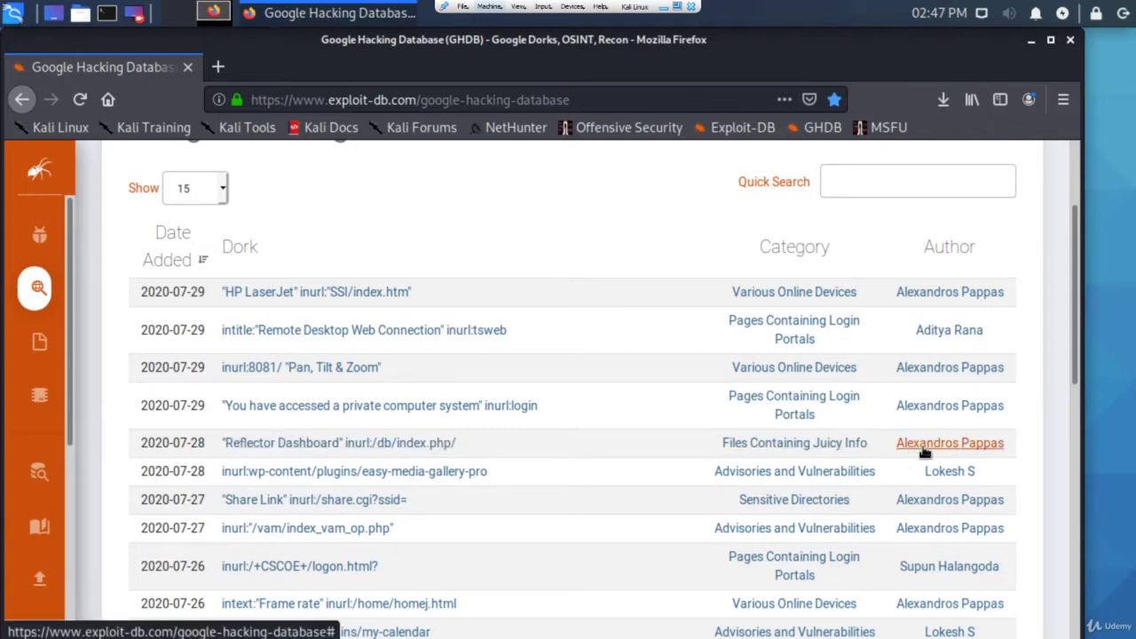
Find and select the inurl:8081/ "Pan, Tilt & Zoom" dork text.
{"action": "scroll", "coordinate": [602, 405], "scroll_direction": "down", "scroll_amount": 2}
{"action": "scroll", "coordinate": [583, 393], "scroll_direction": "up", "scroll_amount": 3}
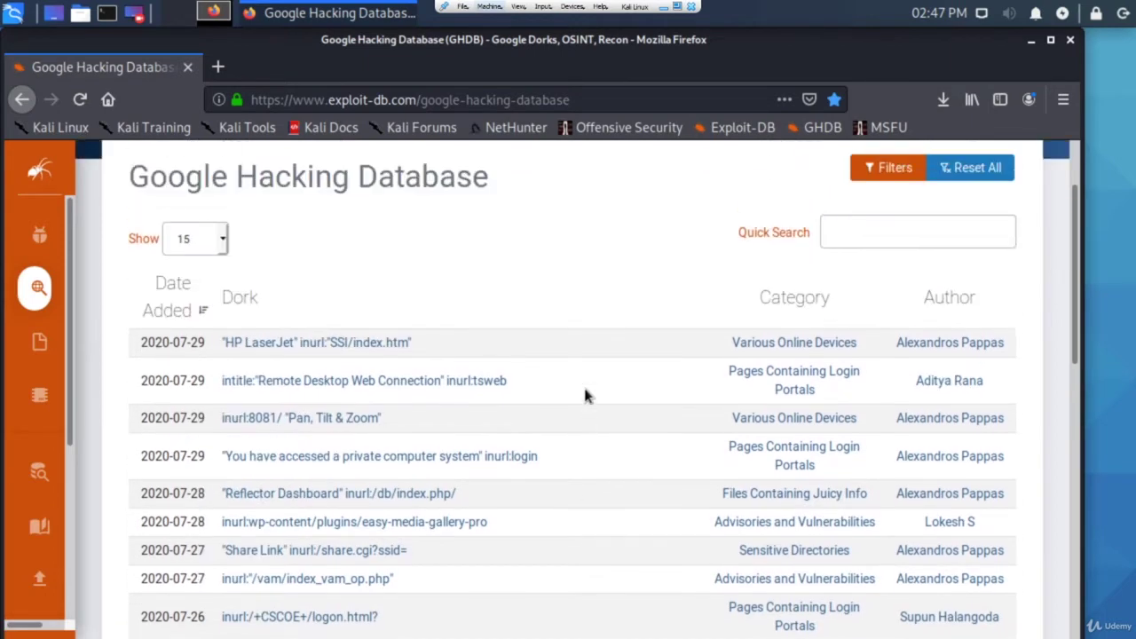
{"action": "scroll", "coordinate": [373, 400], "scroll_direction": "down", "scroll_amount": 4}
{"action": "scroll", "coordinate": [239, 279], "scroll_direction": "up", "scroll_amount": 1}
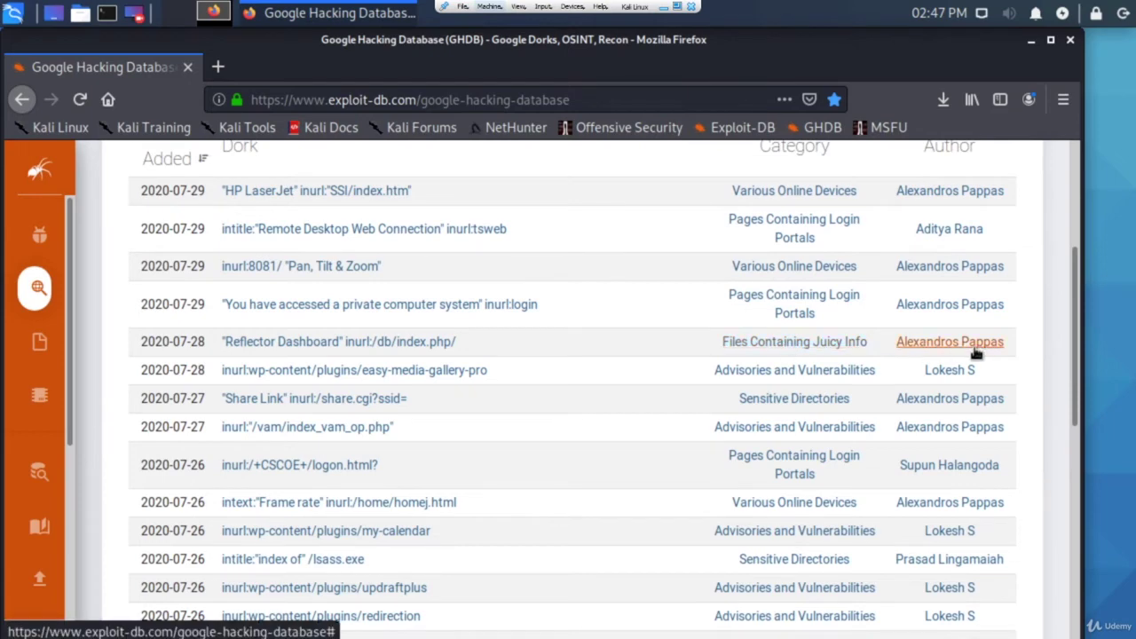
{"action": "scroll", "coordinate": [634, 376], "scroll_direction": "down", "scroll_amount": 2}
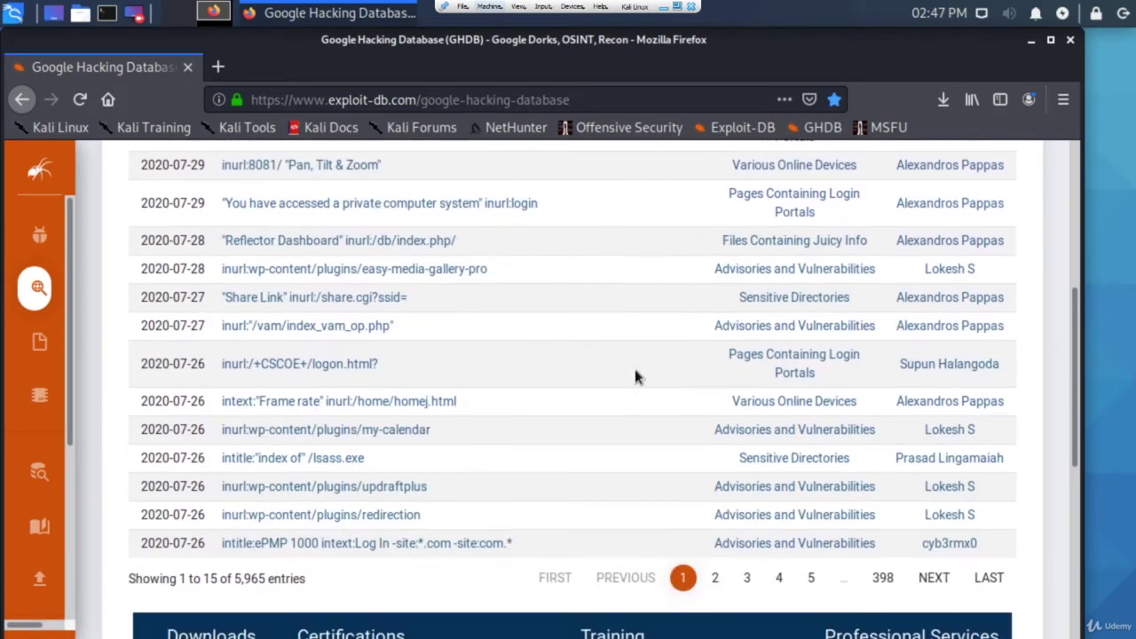
{"action": "scroll", "coordinate": [520, 382], "scroll_direction": "up", "scroll_amount": 4}
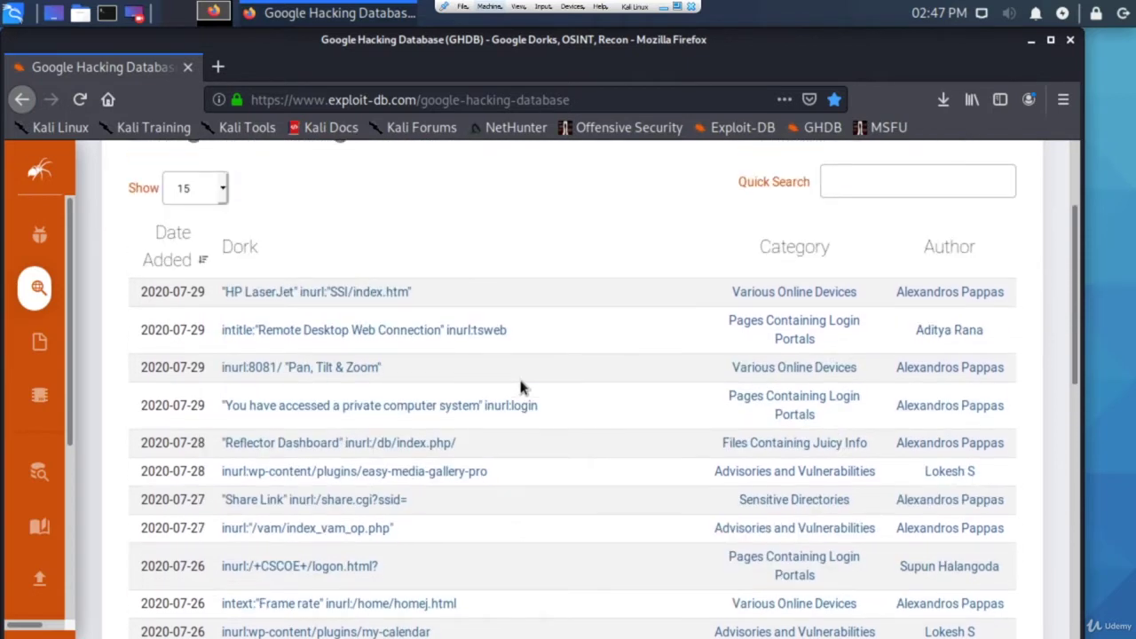
{"action": "scroll", "coordinate": [191, 364], "scroll_direction": "down", "scroll_amount": 2}
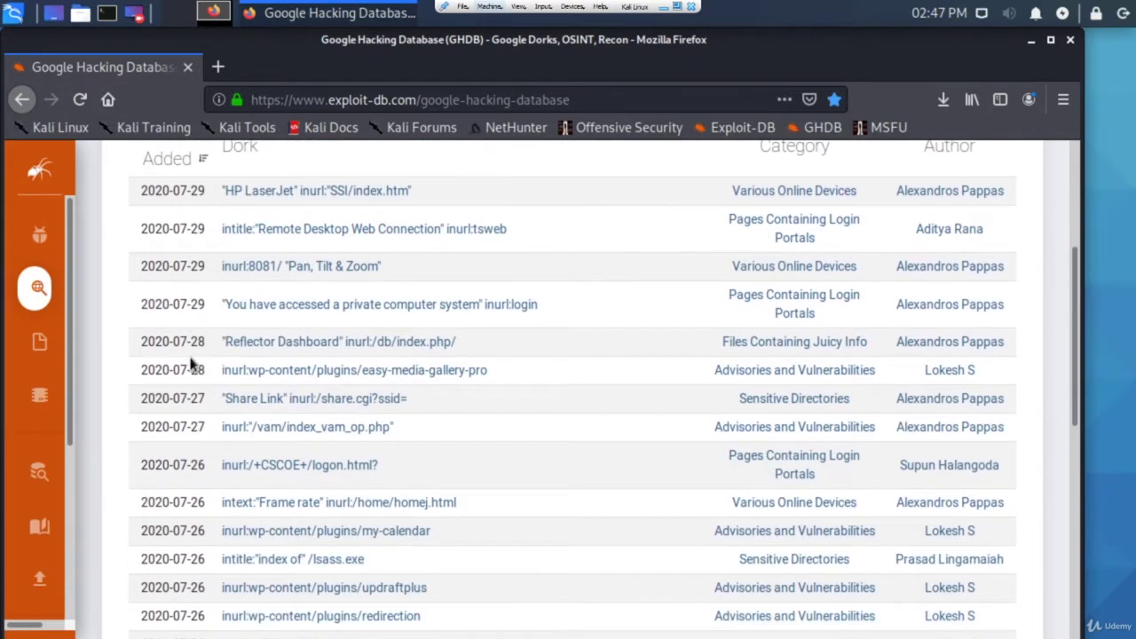
{"action": "scroll", "coordinate": [189, 358], "scroll_direction": "up", "scroll_amount": 1}
{"action": "left_click_drag", "start_coordinate": [456, 322], "coordinate": [223, 323]}
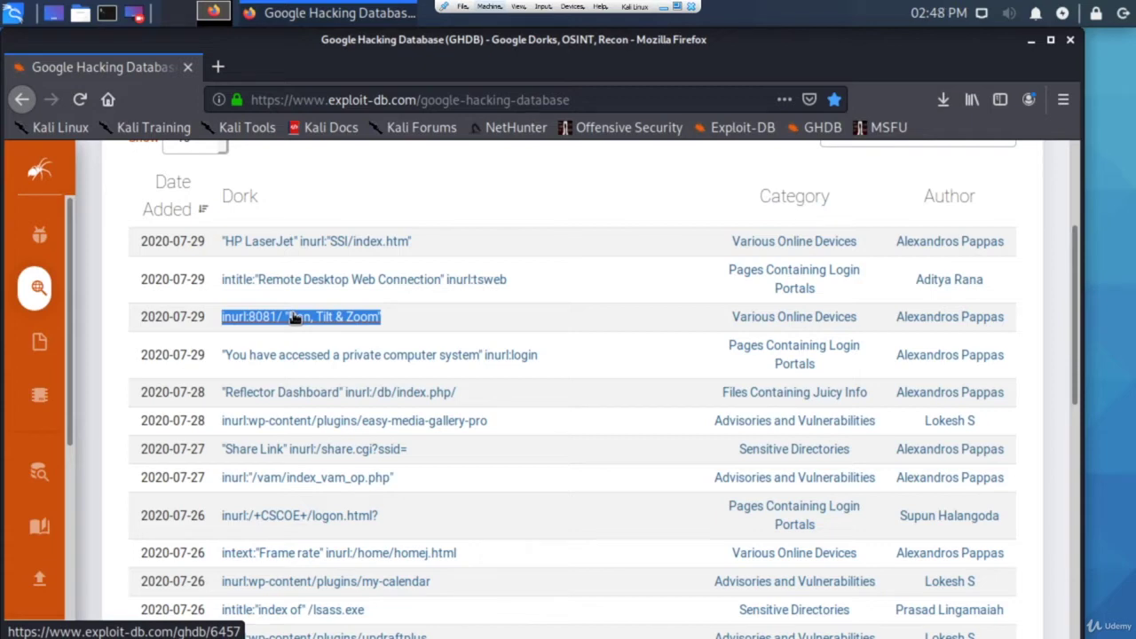
Copy the Pan, Tilt & Zoom dork and move to a new blank browser tab.
{"action": "right_click", "coordinate": [339, 322]}
{"action": "left_click", "coordinate": [386, 502]}
{"action": "left_click", "coordinate": [217, 67]}
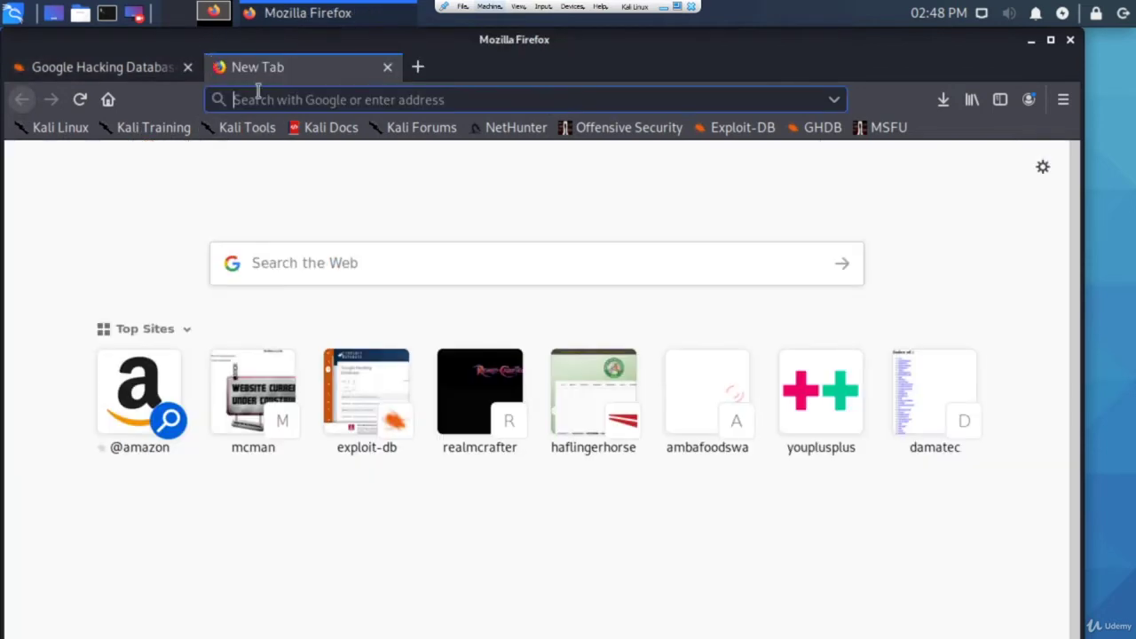
{"action": "left_click", "coordinate": [107, 71]}
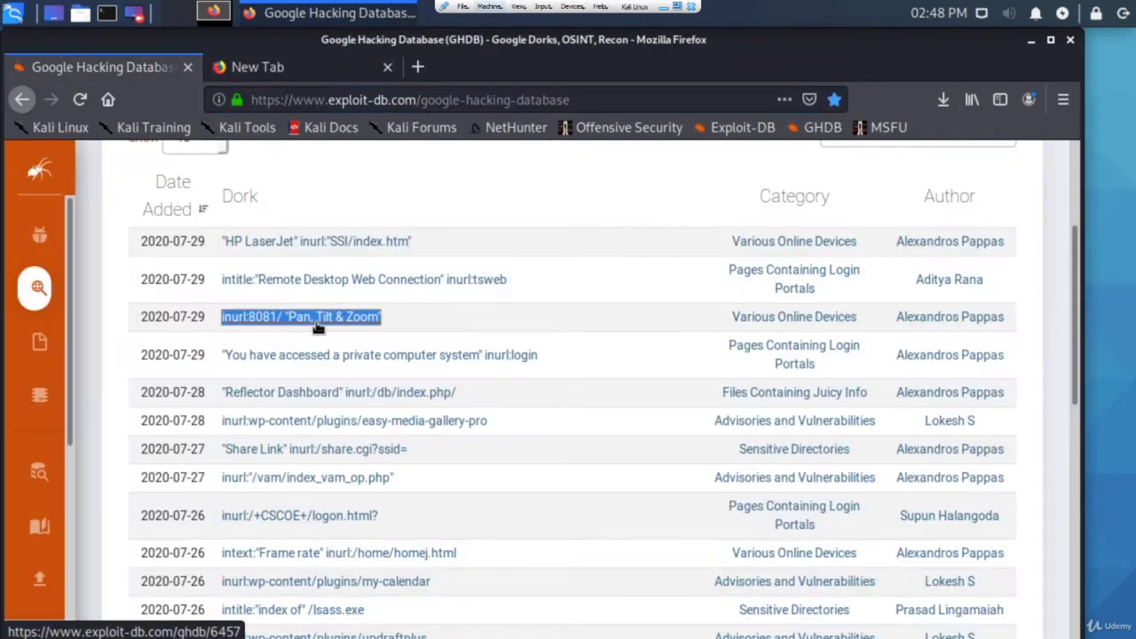
{"action": "left_click", "coordinate": [273, 71]}
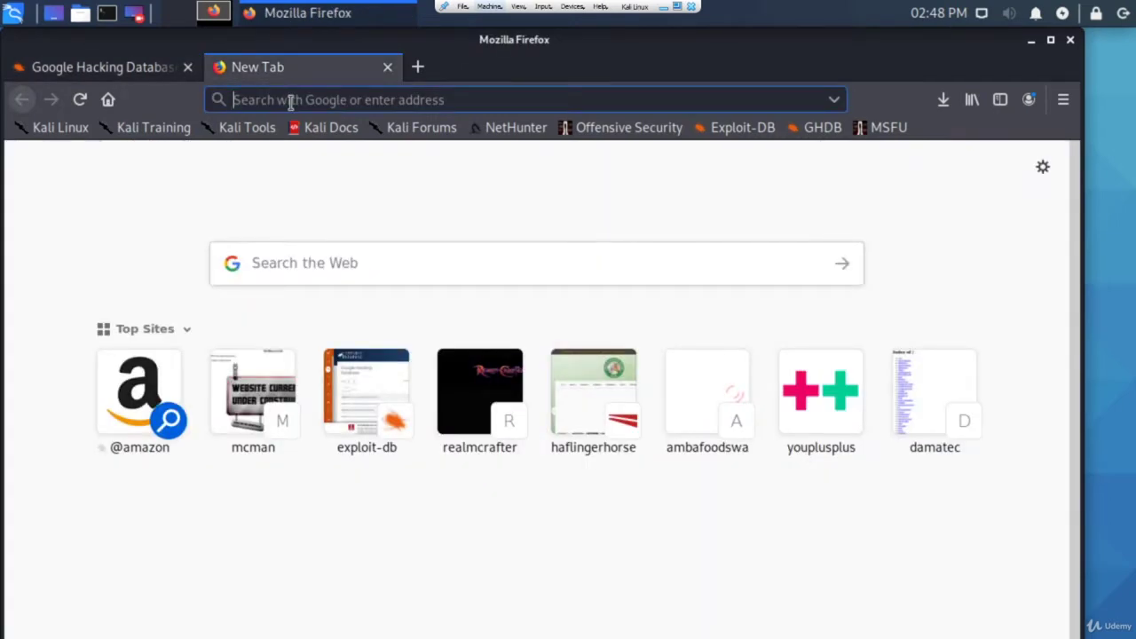
Load google.com and search for the pasted inurl:8081/ "Pan, Tilt & Zoom" dork.
{"action": "type", "text": "google.com/"}
{"action": "key", "text": "Return"}
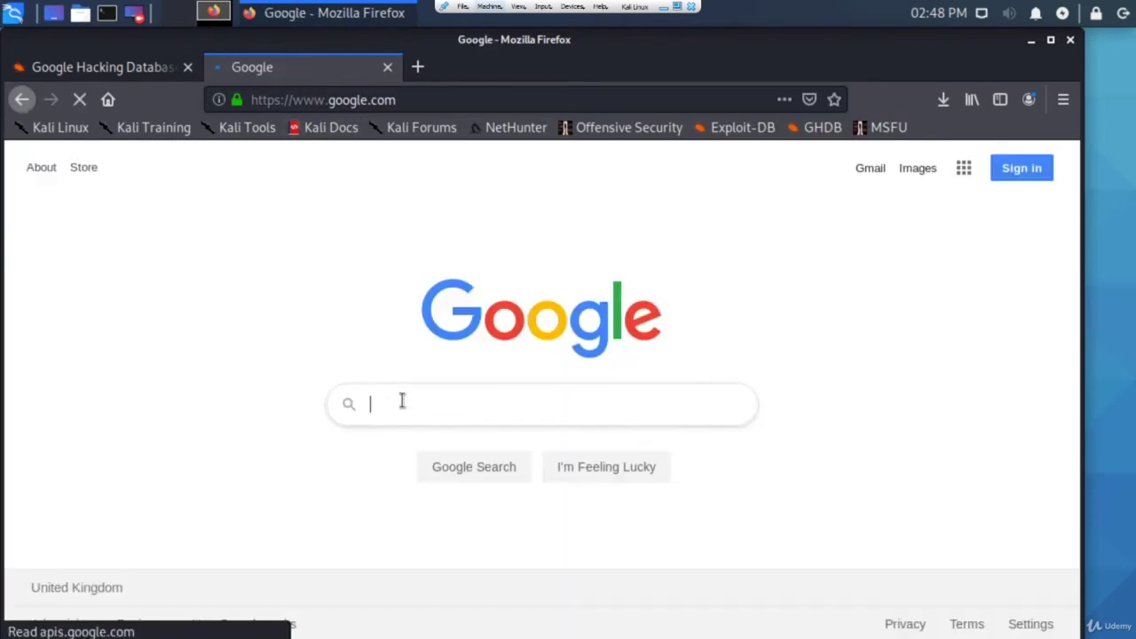
{"action": "key", "text": "ctrl+v"}
{"action": "key", "text": "Return"}
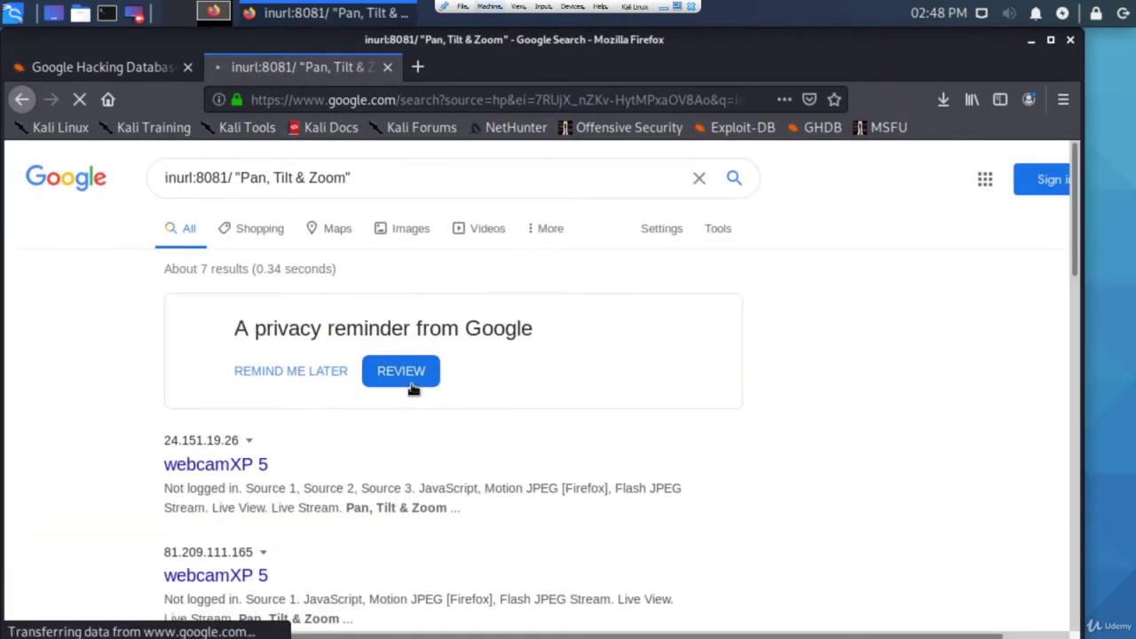
Review the webcamXP and webcam 7 results, marking the port 8081 and 'Pan' in the query.
{"action": "scroll", "coordinate": [382, 402], "scroll_direction": "down", "scroll_amount": 4}
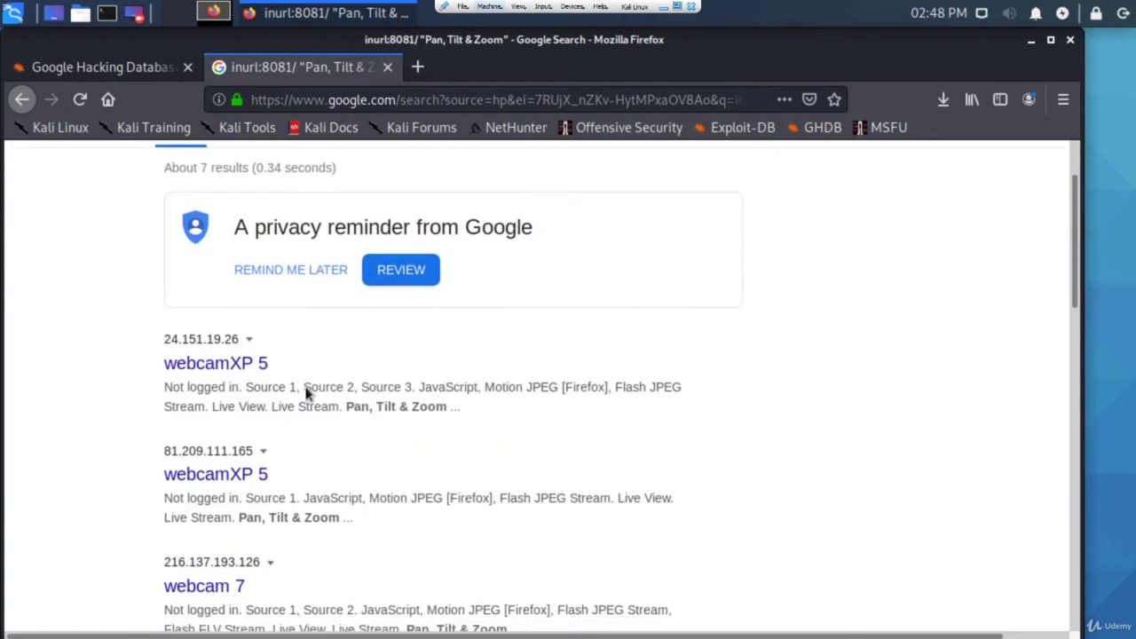
{"action": "scroll", "coordinate": [306, 395], "scroll_direction": "down", "scroll_amount": 2}
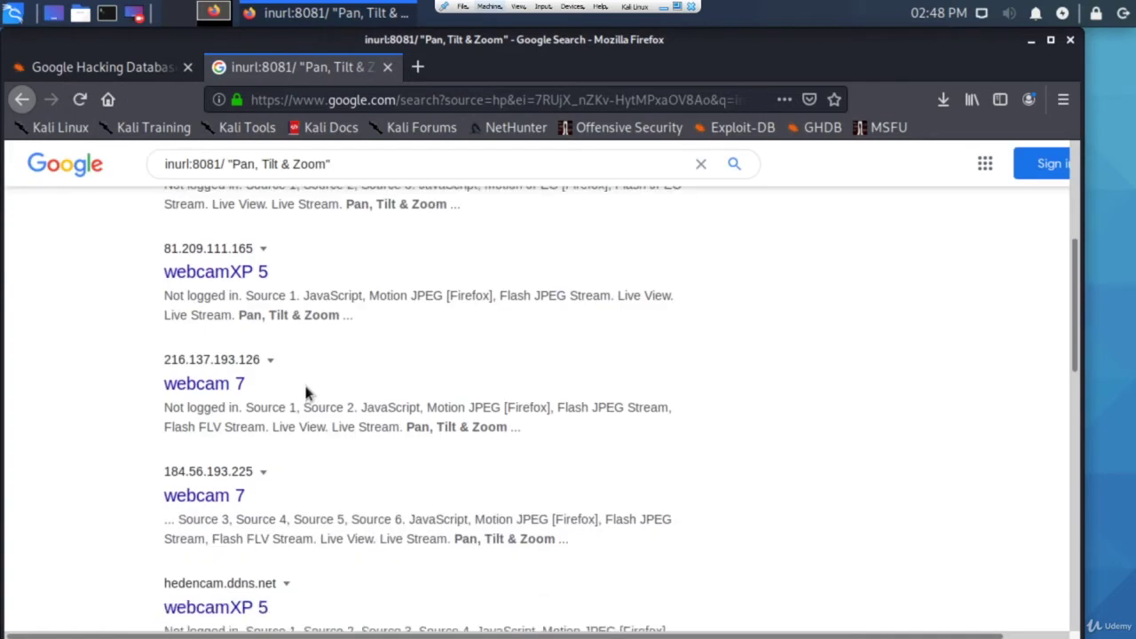
{"action": "scroll", "coordinate": [307, 396], "scroll_direction": "up", "scroll_amount": 6}
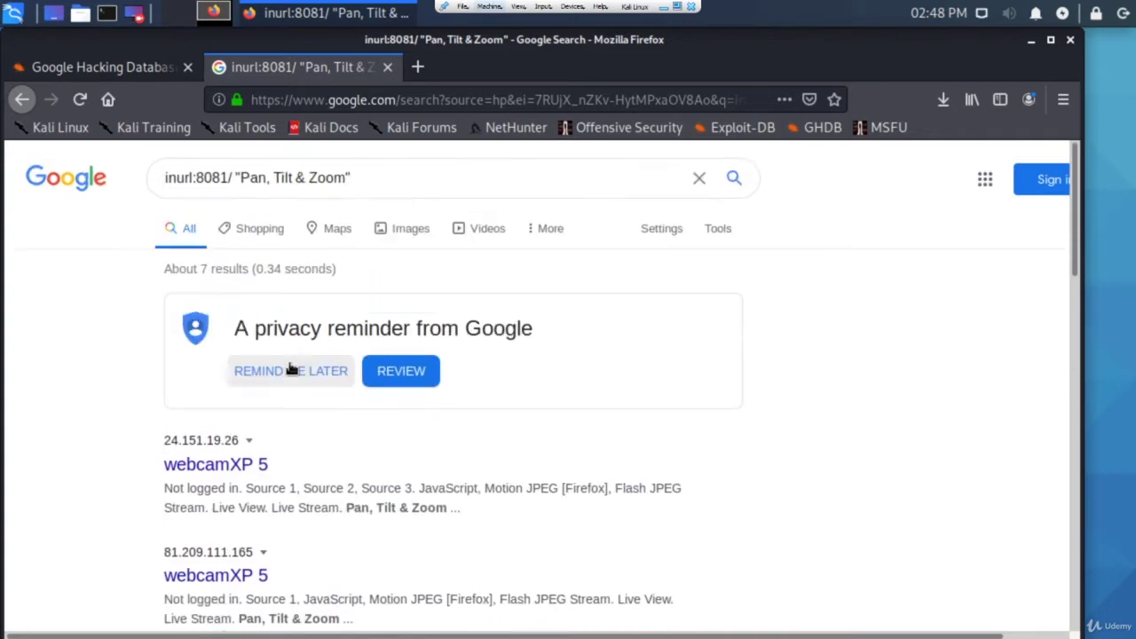
{"action": "left_click_drag", "start_coordinate": [197, 177], "coordinate": [221, 177]}
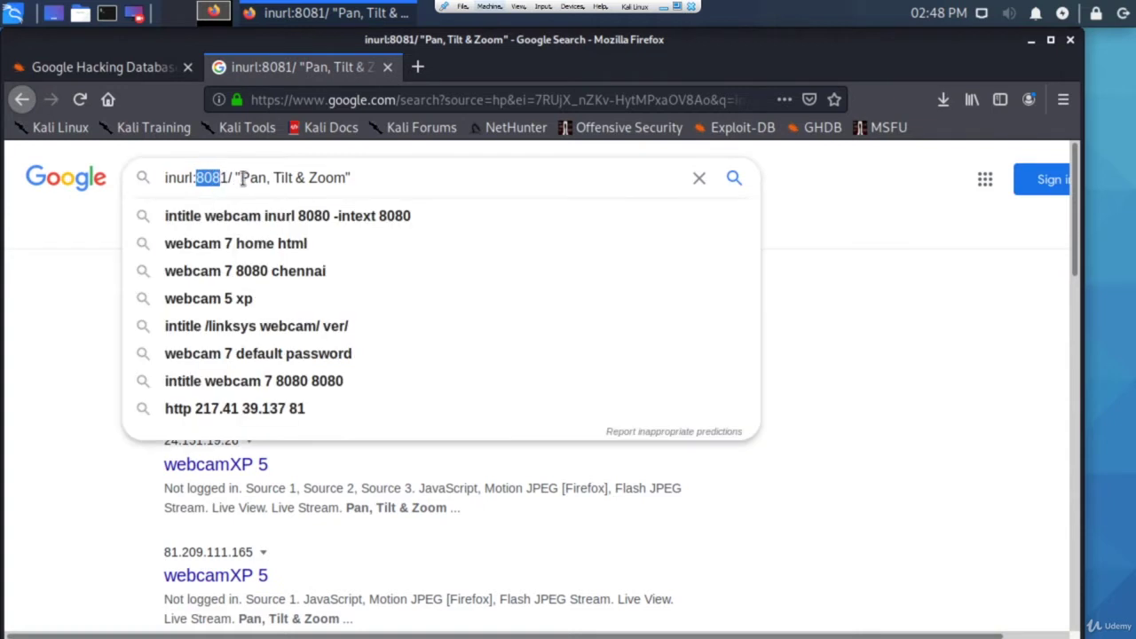
{"action": "double_click", "coordinate": [252, 178]}
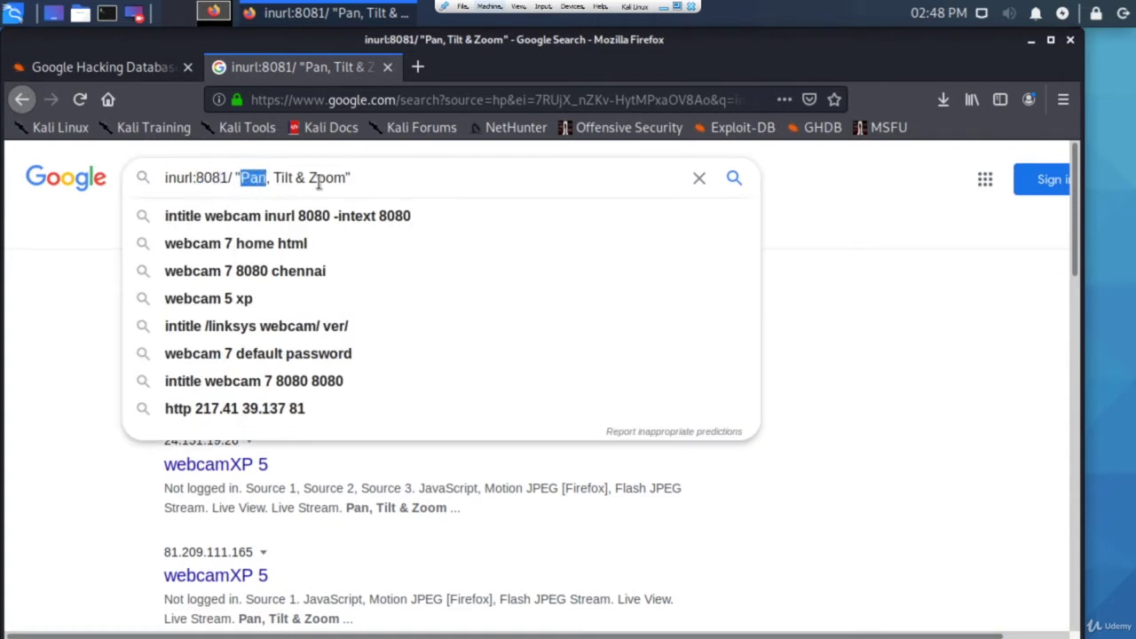
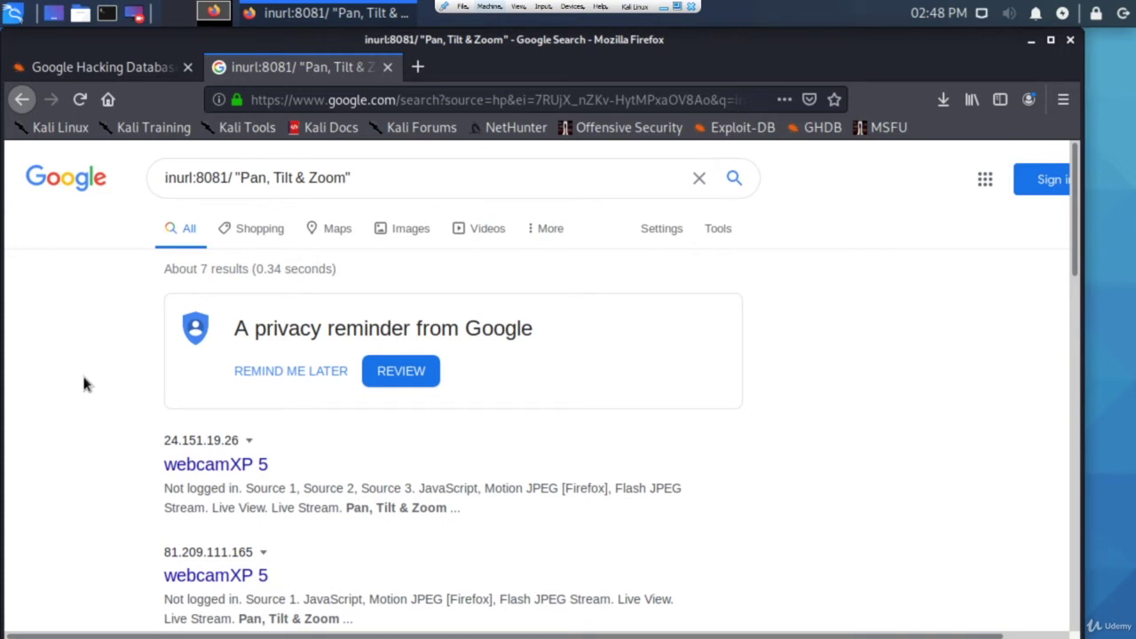
Highlight :8081 in the inurl:8081/ "Pan, Tilt & Zoom" query and scroll to the webcam 7 results.
{"action": "left_click_drag", "start_coordinate": [192, 178], "coordinate": [229, 178]}
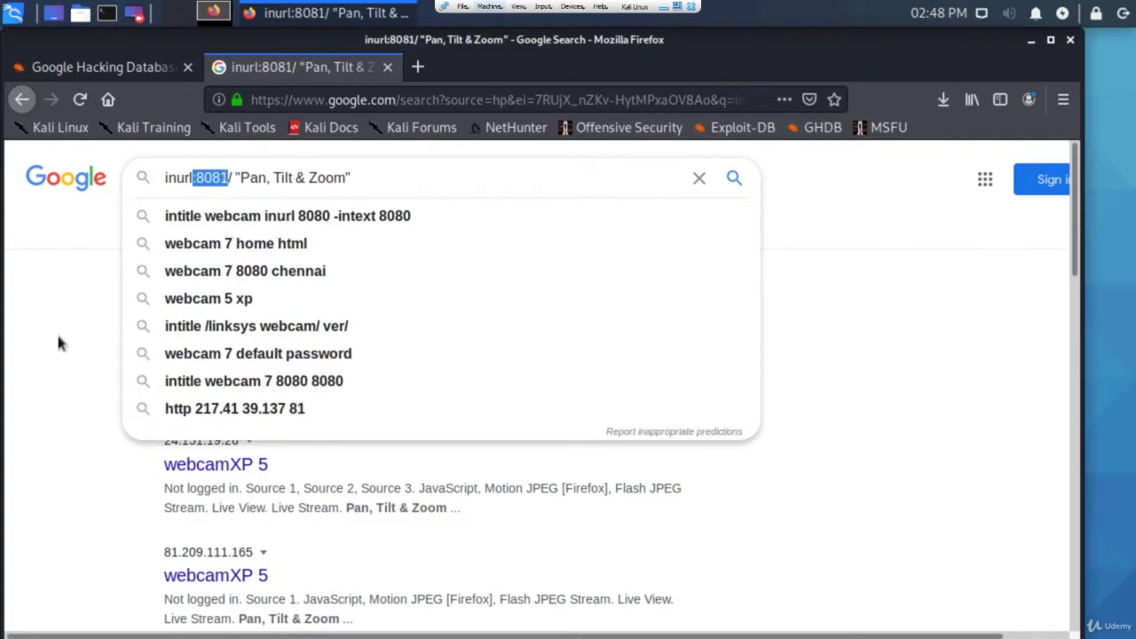
{"action": "left_click", "coordinate": [116, 380]}
{"action": "scroll", "coordinate": [118, 366], "scroll_direction": "down", "scroll_amount": 3}
{"action": "scroll", "coordinate": [118, 365], "scroll_direction": "up", "scroll_amount": 3}
{"action": "scroll", "coordinate": [119, 377], "scroll_direction": "down", "scroll_amount": 3}
{"action": "scroll", "coordinate": [235, 444], "scroll_direction": "down", "scroll_amount": 4}
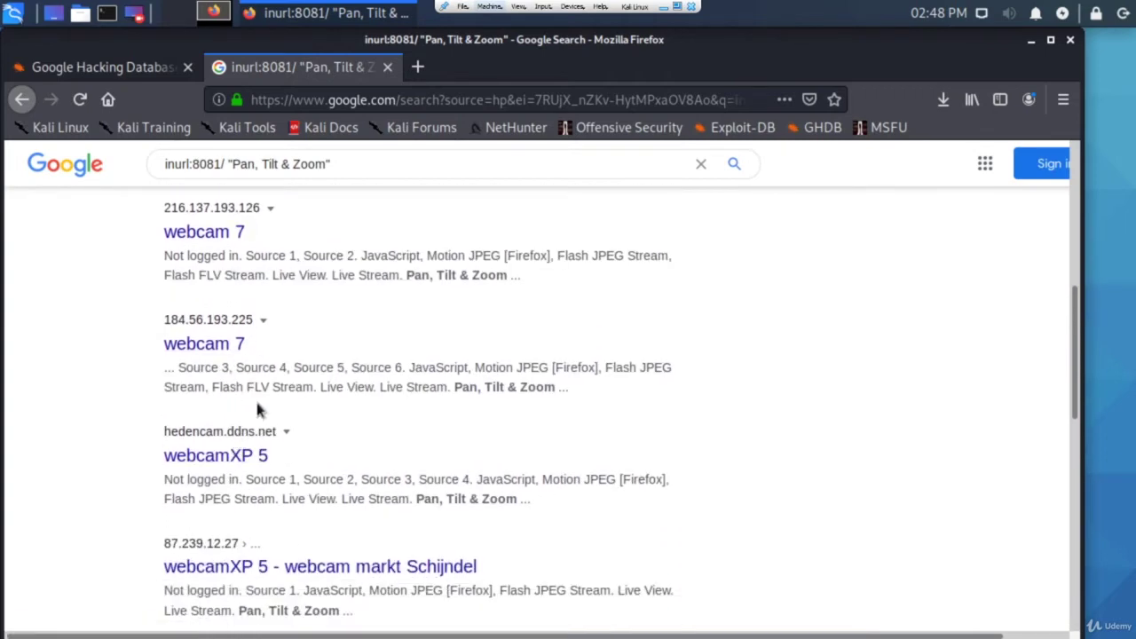
{"action": "left_click", "coordinate": [224, 348]}
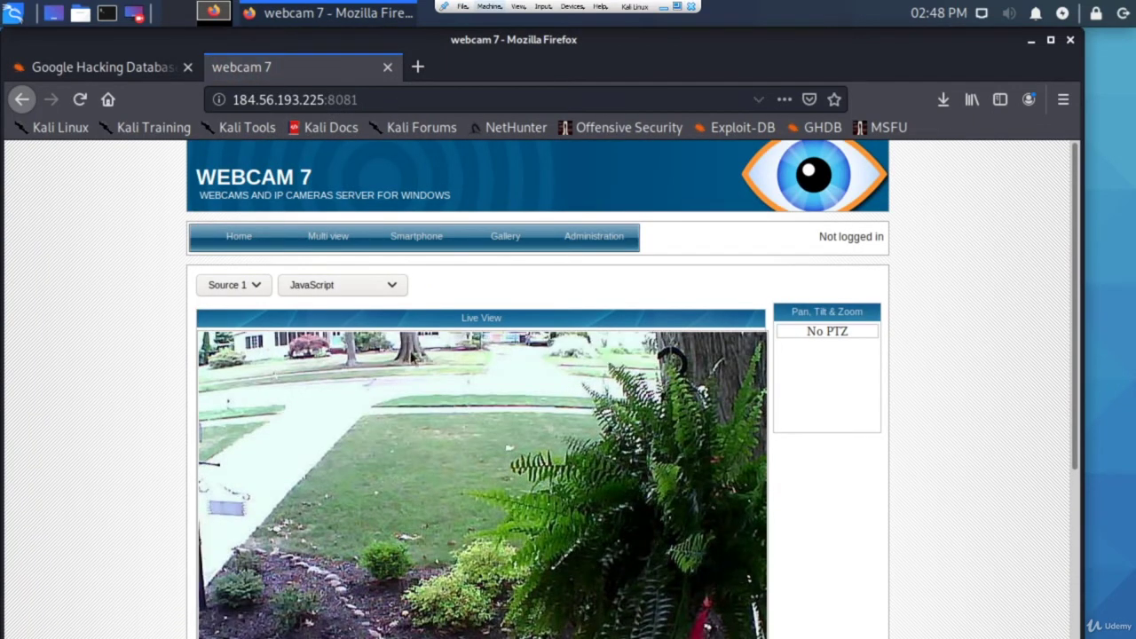
{"action": "scroll", "coordinate": [413, 355], "scroll_direction": "down", "scroll_amount": 4}
{"action": "scroll", "coordinate": [413, 350], "scroll_direction": "up", "scroll_amount": 4}
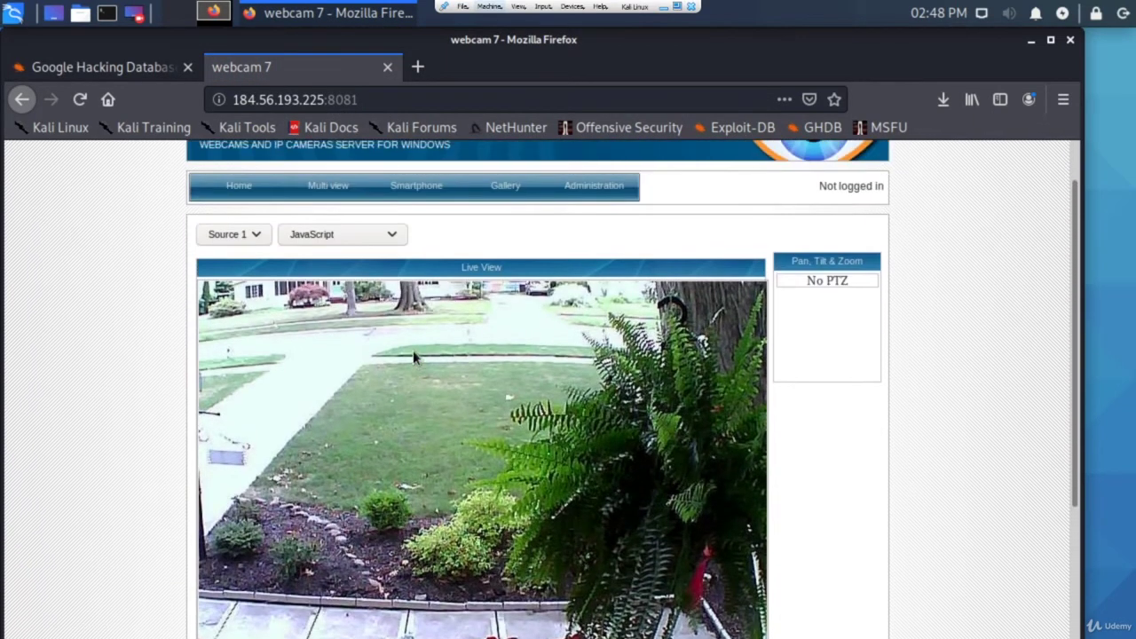
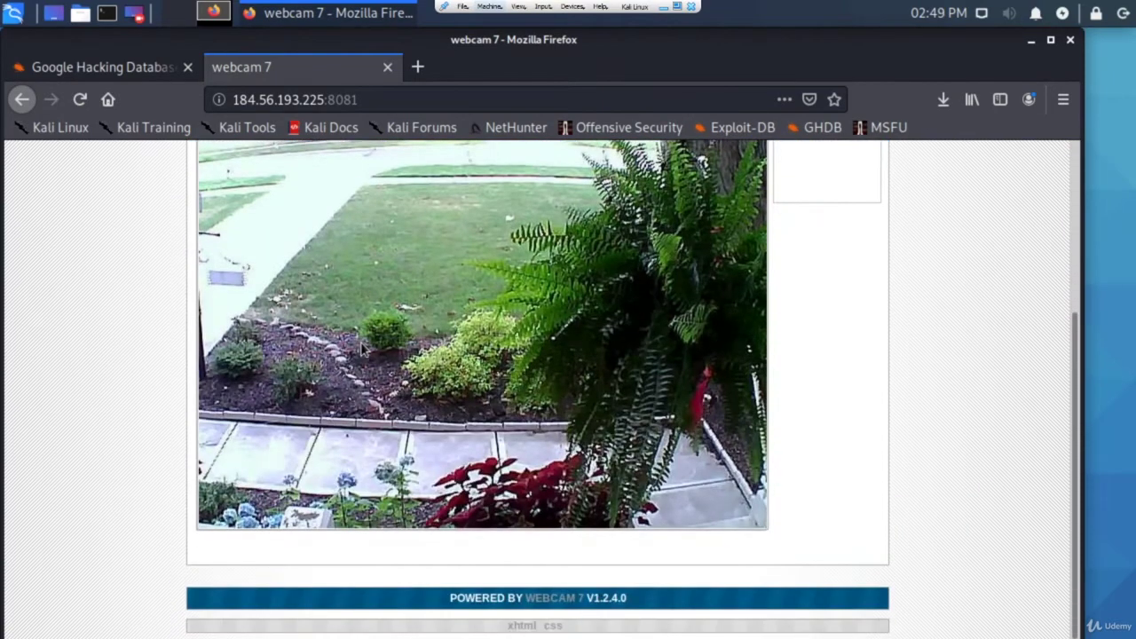
{"action": "scroll", "coordinate": [362, 349], "scroll_direction": "up", "scroll_amount": 3}
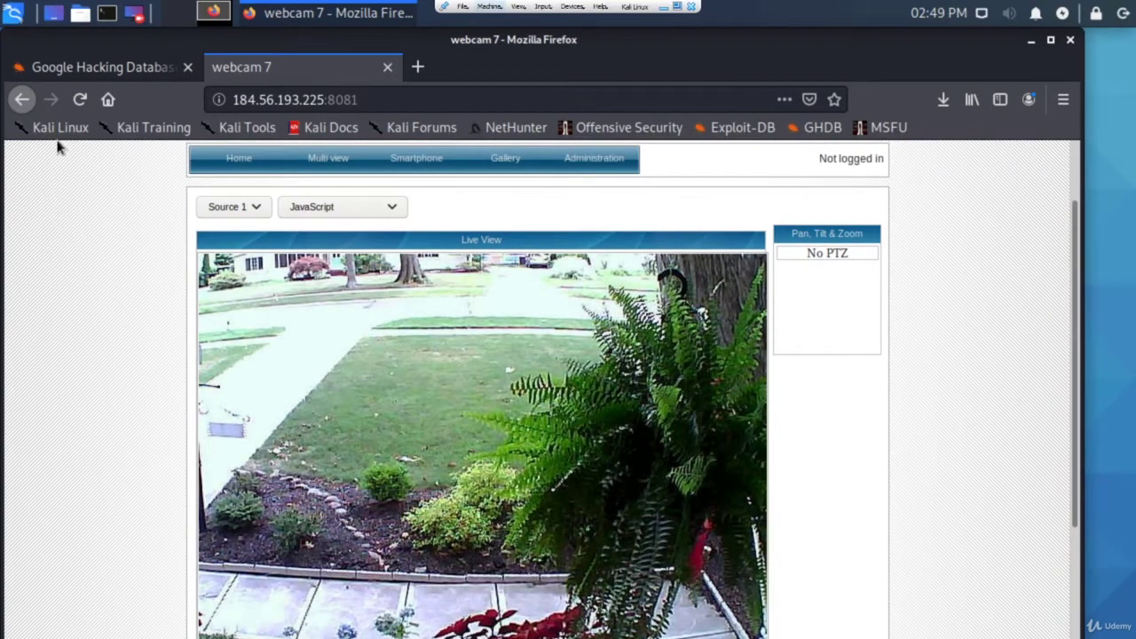
{"action": "left_click", "coordinate": [22, 98]}
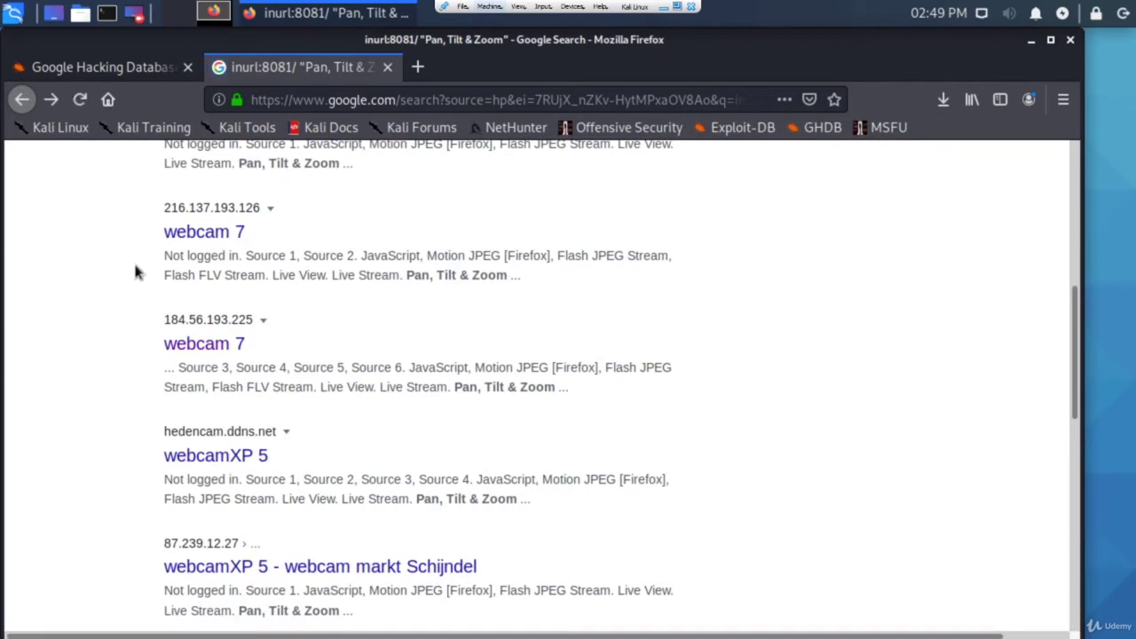
{"action": "scroll", "coordinate": [142, 302], "scroll_direction": "up", "scroll_amount": 4}
{"action": "left_click", "coordinate": [177, 324]}
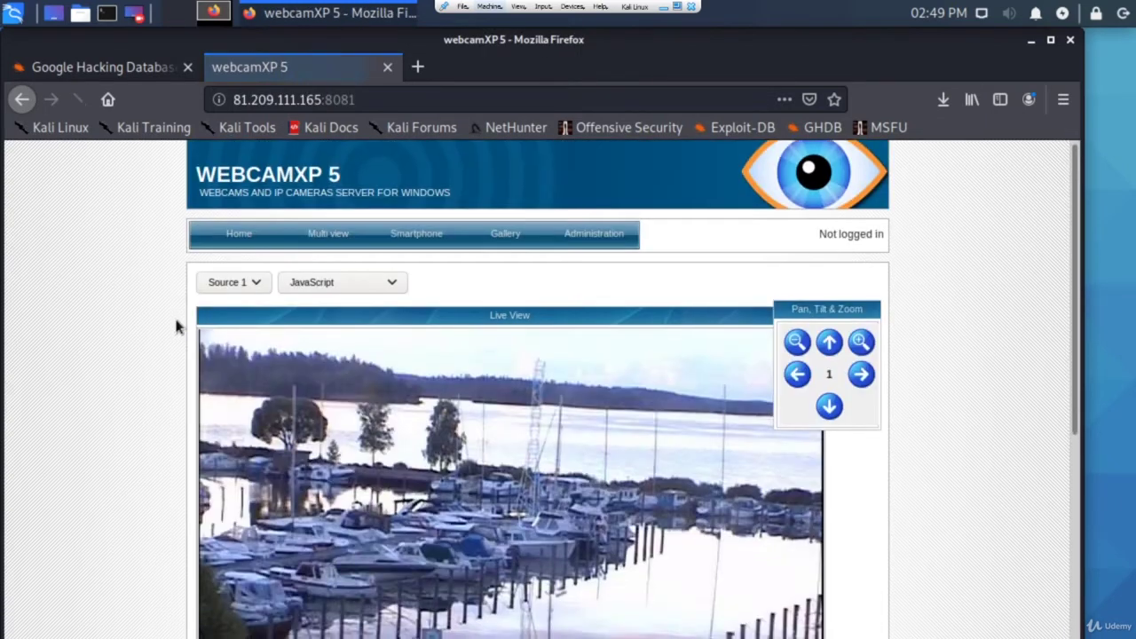
Tilt the webcamXP 5 camera down one step using the Pan, Tilt & Zoom down arrow.
{"action": "scroll", "coordinate": [176, 327], "scroll_direction": "down", "scroll_amount": 5}
{"action": "scroll", "coordinate": [176, 327], "scroll_direction": "up", "scroll_amount": 2}
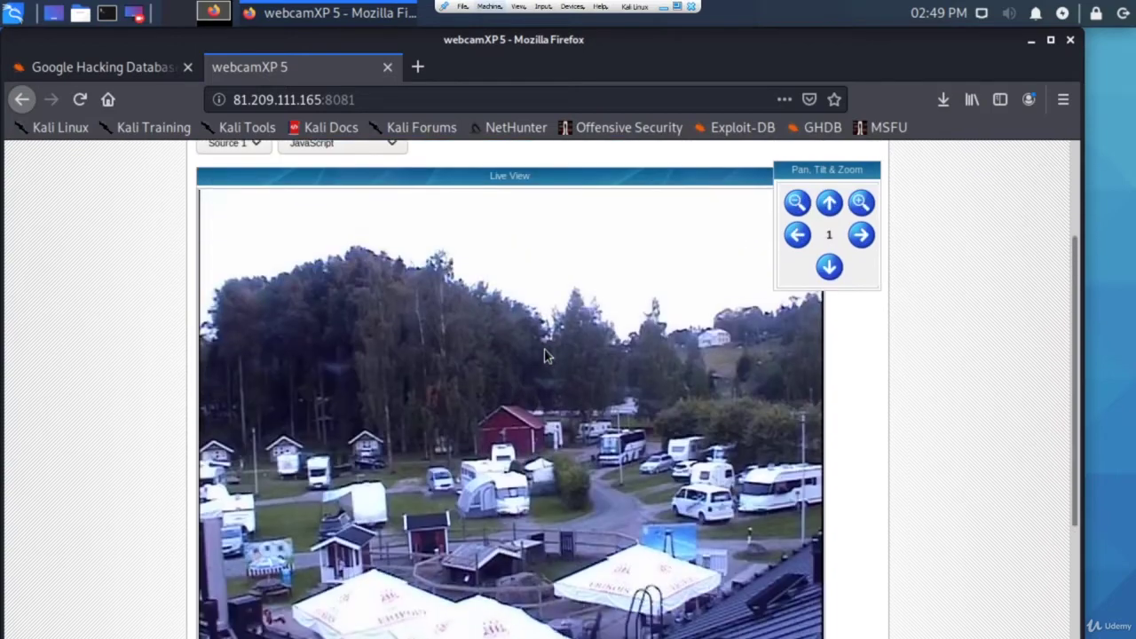
{"action": "scroll", "coordinate": [544, 355], "scroll_direction": "up", "scroll_amount": 1}
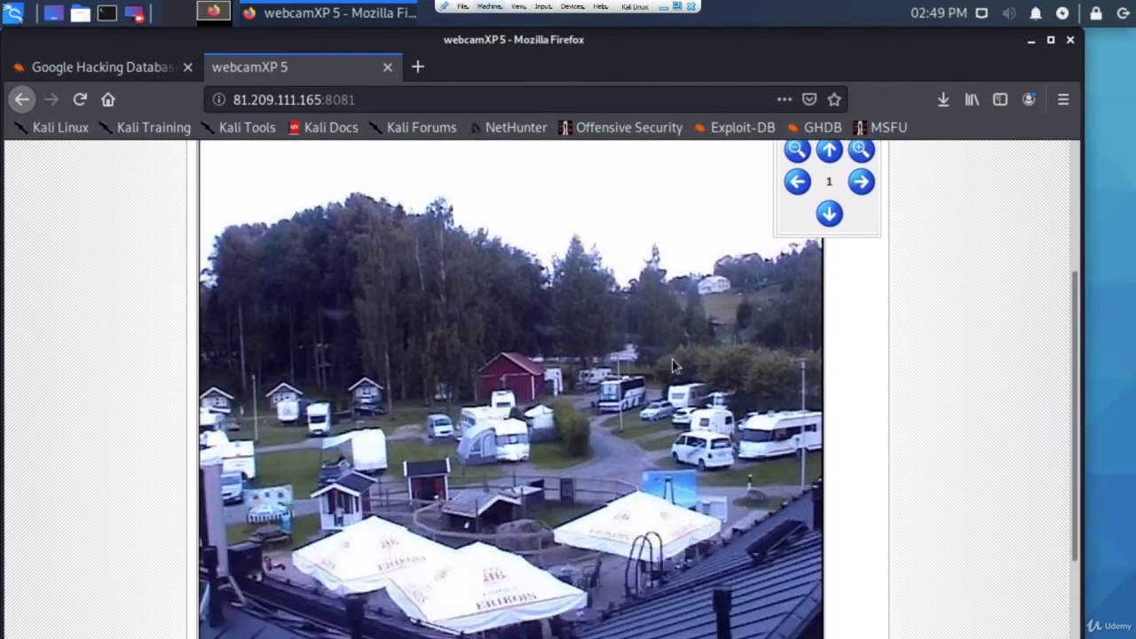
{"action": "left_click", "coordinate": [829, 207]}
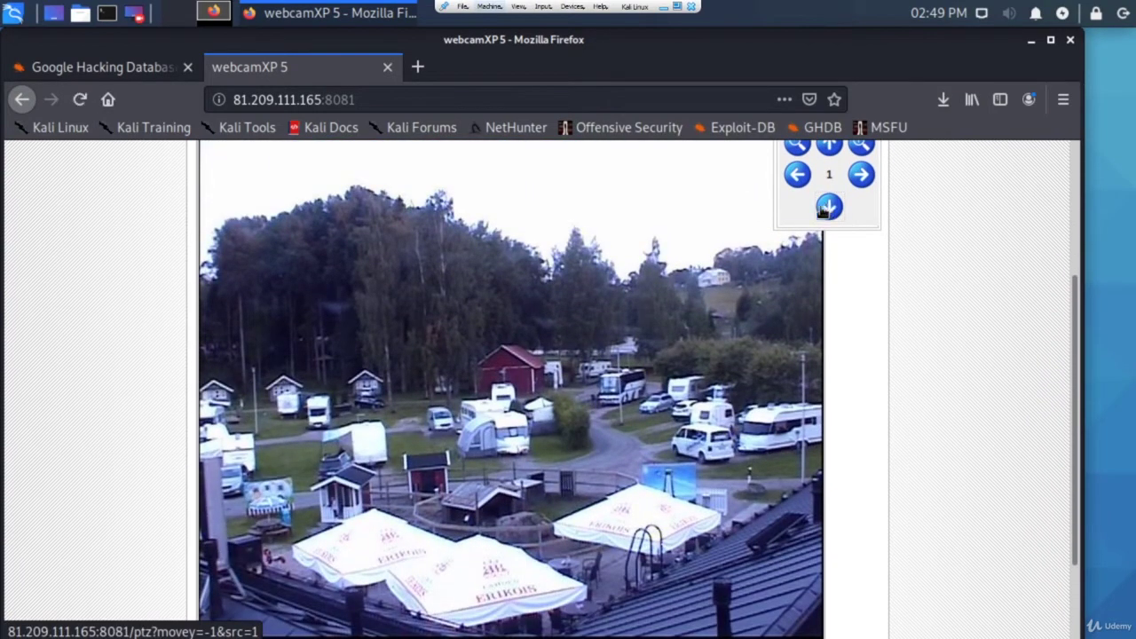
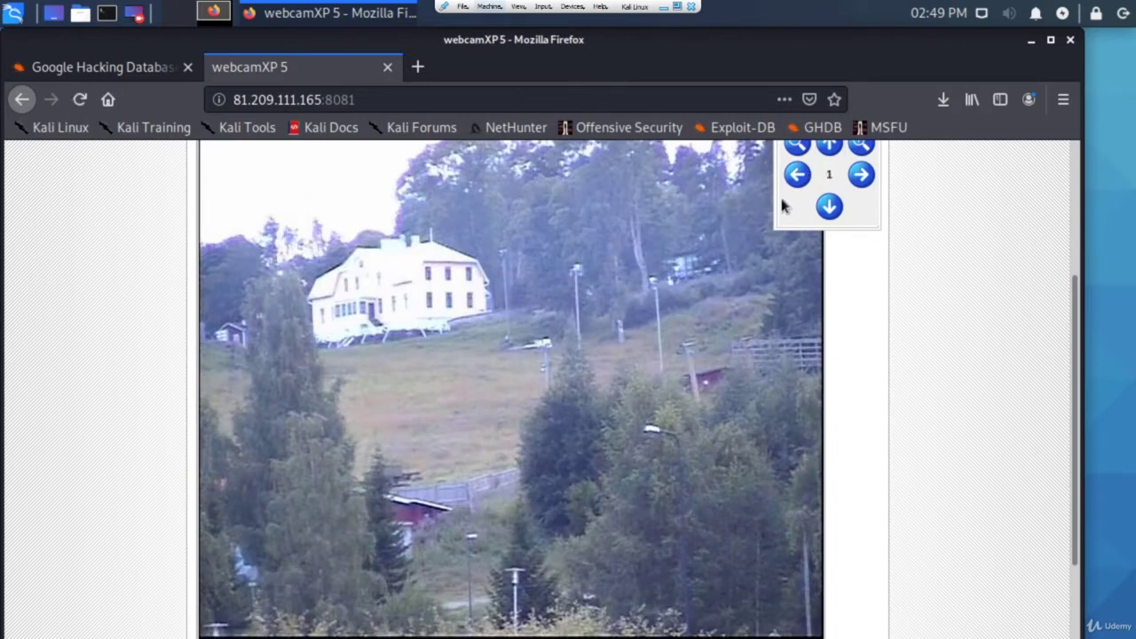
Pan the webcamXP camera view two steps to the left.
{"action": "scroll", "coordinate": [715, 290], "scroll_direction": "up", "scroll_amount": 1}
{"action": "left_click", "coordinate": [796, 227]}
{"action": "left_click", "coordinate": [796, 227]}
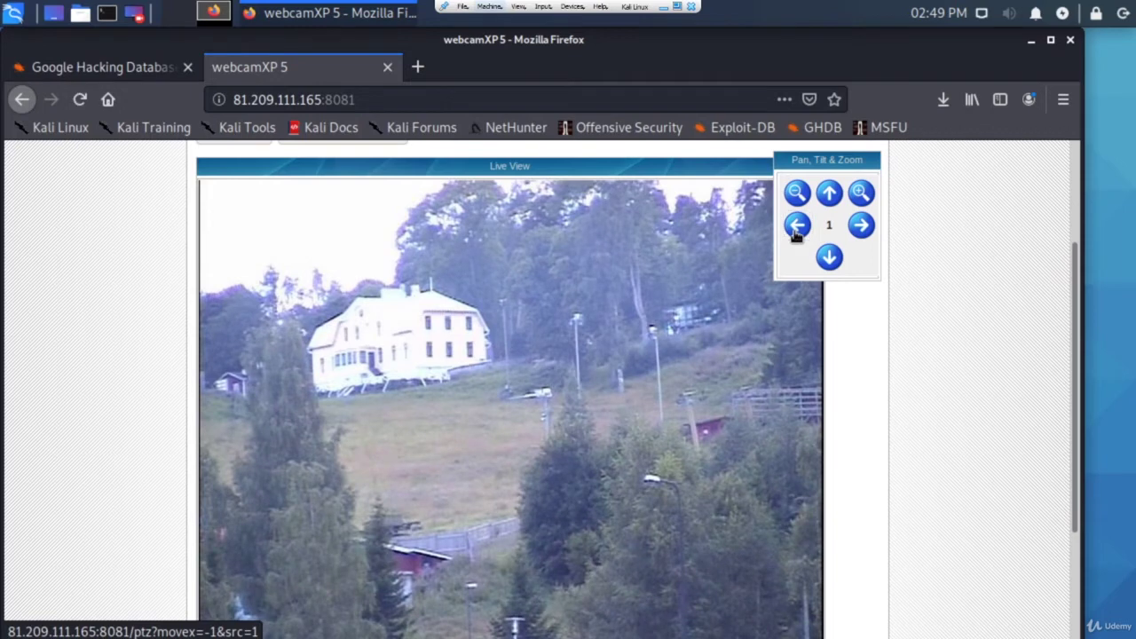
Go back to the Google results for inurl:8081/ "Pan, Tilt & Zoom".
{"action": "scroll", "coordinate": [571, 301], "scroll_direction": "up", "scroll_amount": 1}
{"action": "scroll", "coordinate": [571, 300], "scroll_direction": "down", "scroll_amount": 3}
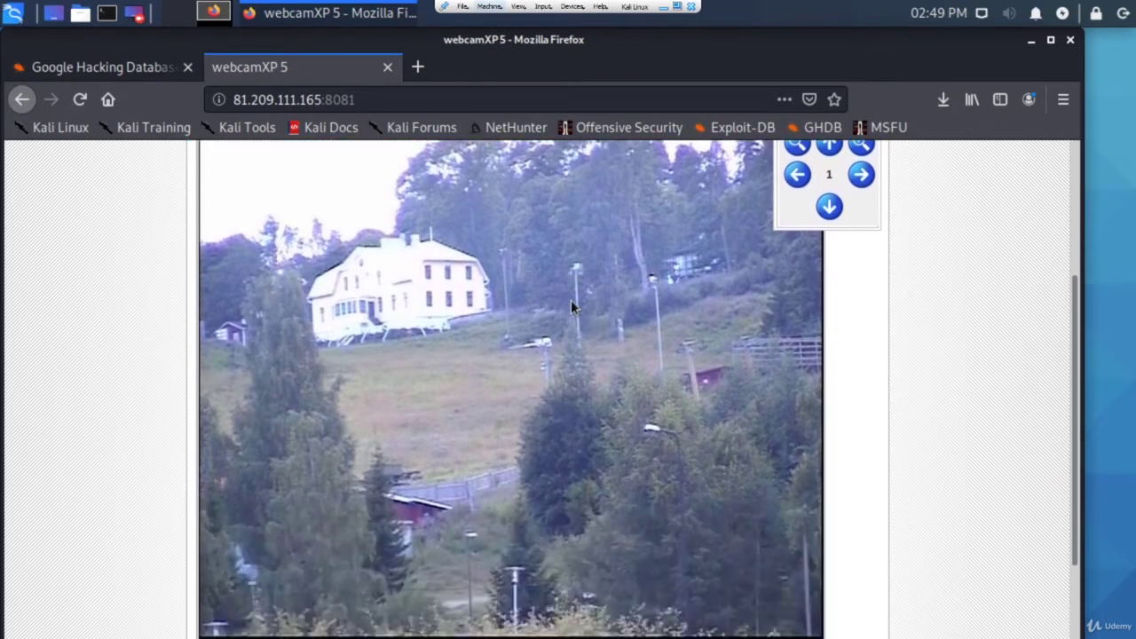
{"action": "scroll", "coordinate": [571, 300], "scroll_direction": "up", "scroll_amount": 1}
{"action": "scroll", "coordinate": [520, 355], "scroll_direction": "up", "scroll_amount": 4}
{"action": "scroll", "coordinate": [515, 382], "scroll_direction": "down", "scroll_amount": 3}
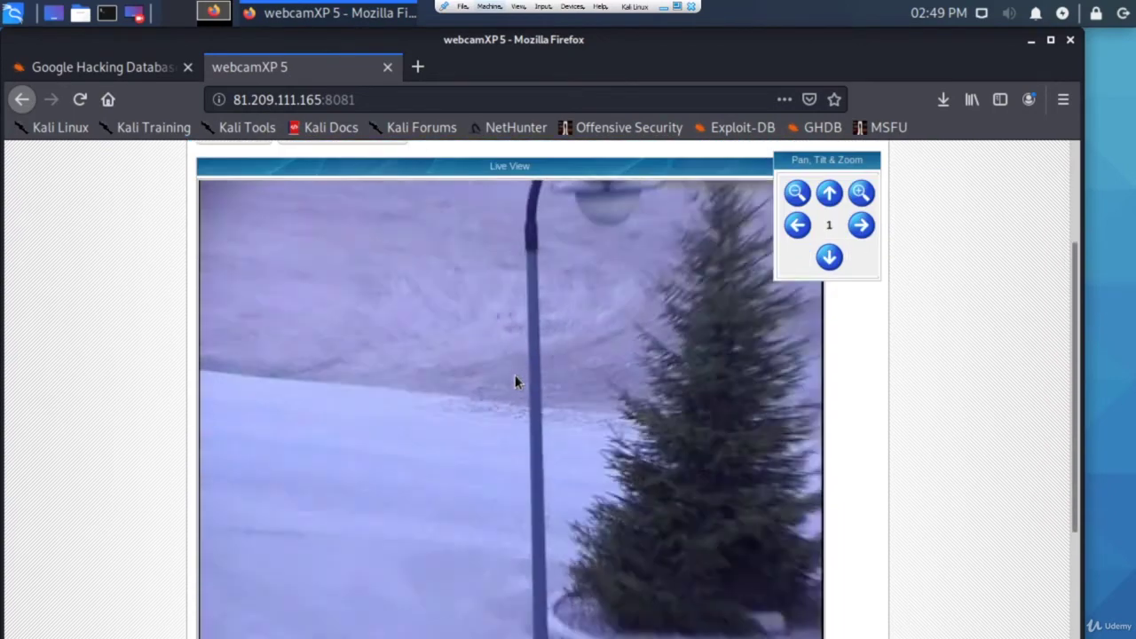
{"action": "scroll", "coordinate": [515, 382], "scroll_direction": "down", "scroll_amount": 2}
{"action": "scroll", "coordinate": [515, 382], "scroll_direction": "up", "scroll_amount": 1}
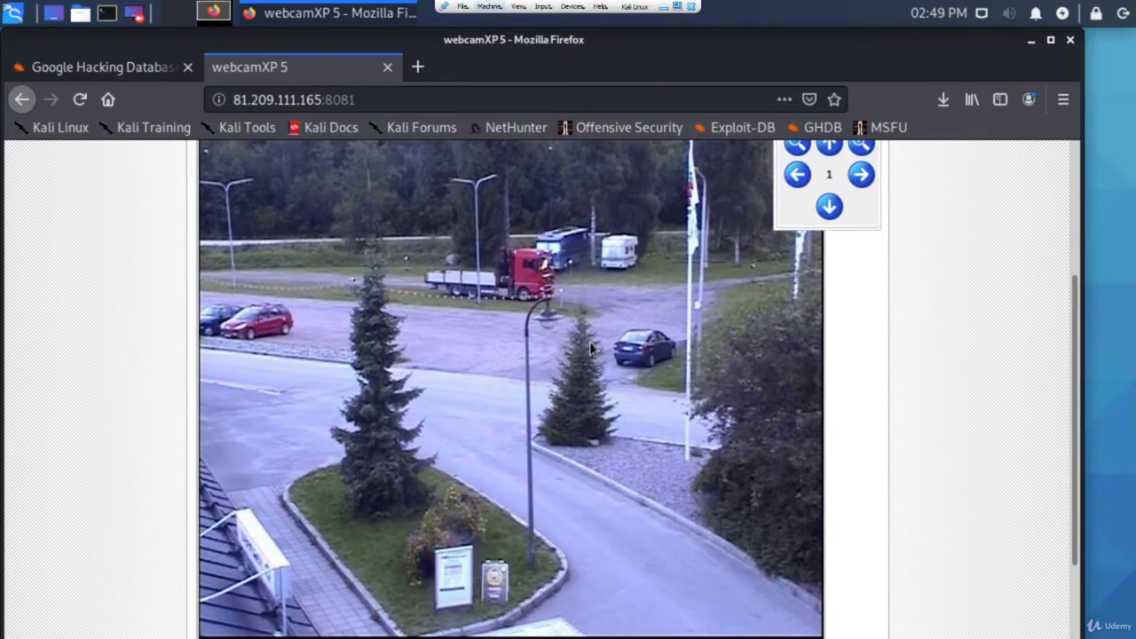
{"action": "scroll", "coordinate": [584, 340], "scroll_direction": "down", "scroll_amount": 2}
{"action": "scroll", "coordinate": [547, 336], "scroll_direction": "up", "scroll_amount": 4}
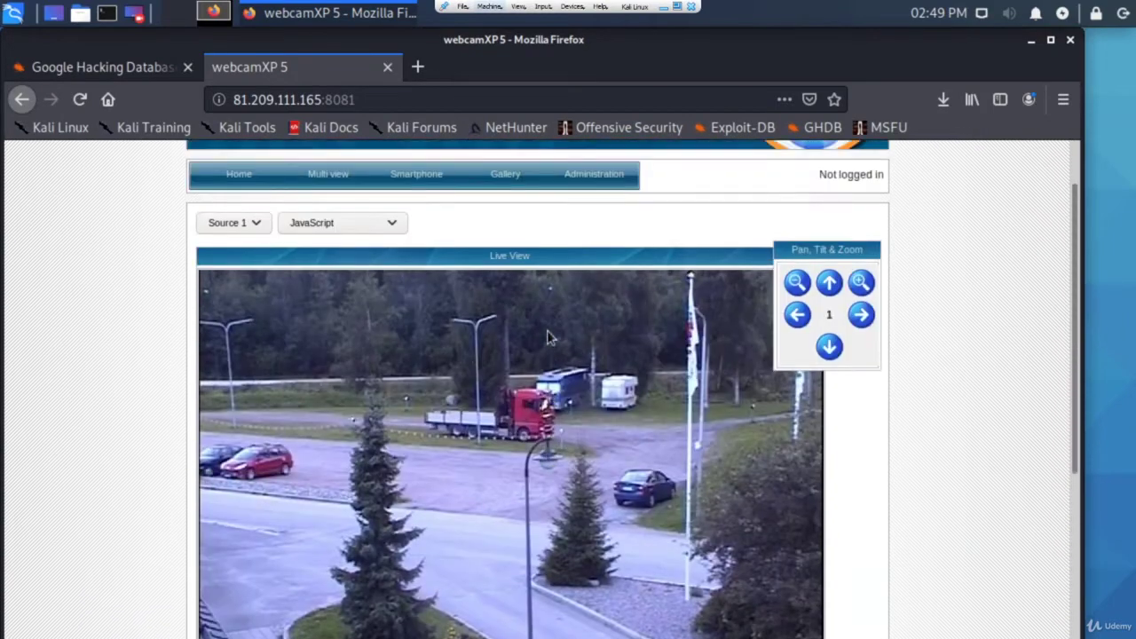
{"action": "scroll", "coordinate": [547, 335], "scroll_direction": "down", "scroll_amount": 2}
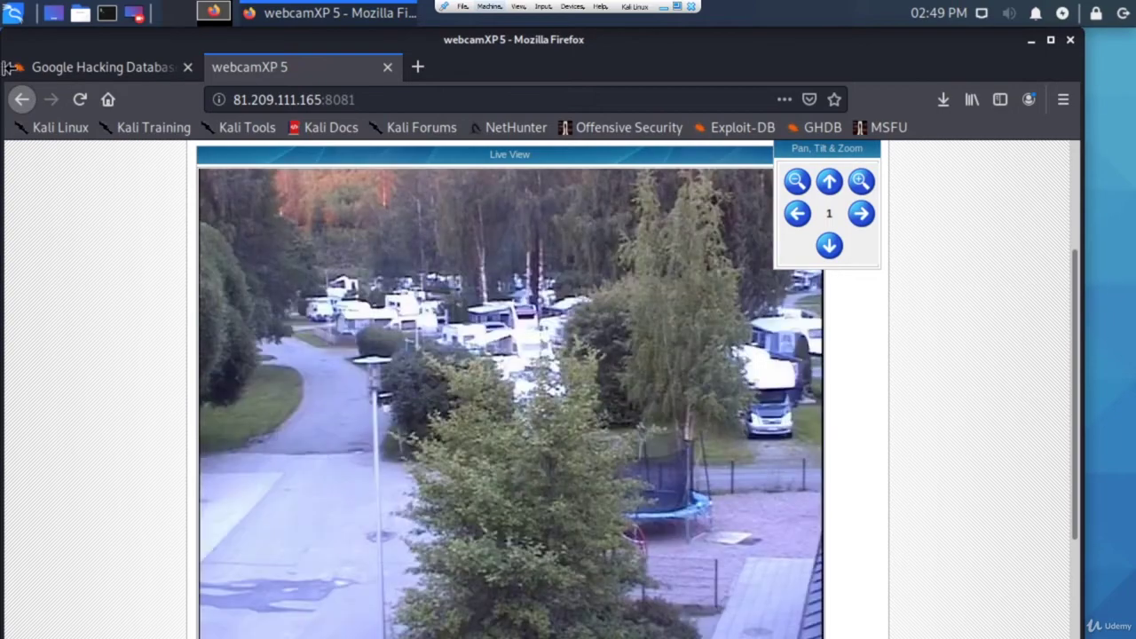
{"action": "left_click", "coordinate": [22, 100]}
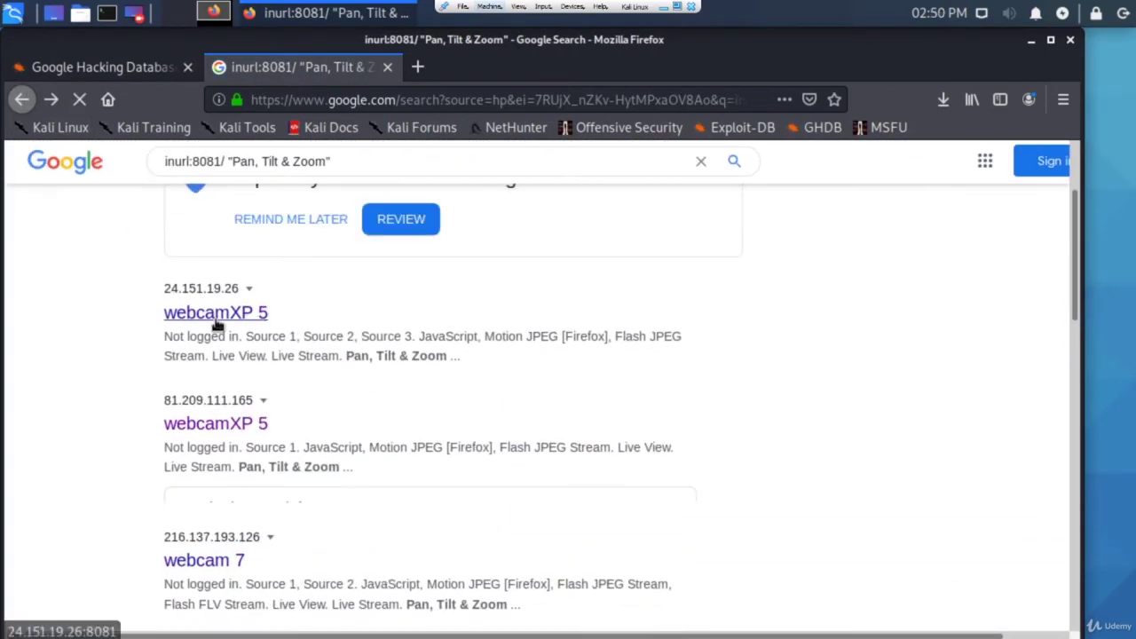
Open the webcam markt Schijndel camera and look over its live feed.
{"action": "scroll", "coordinate": [215, 325], "scroll_direction": "down", "scroll_amount": 6}
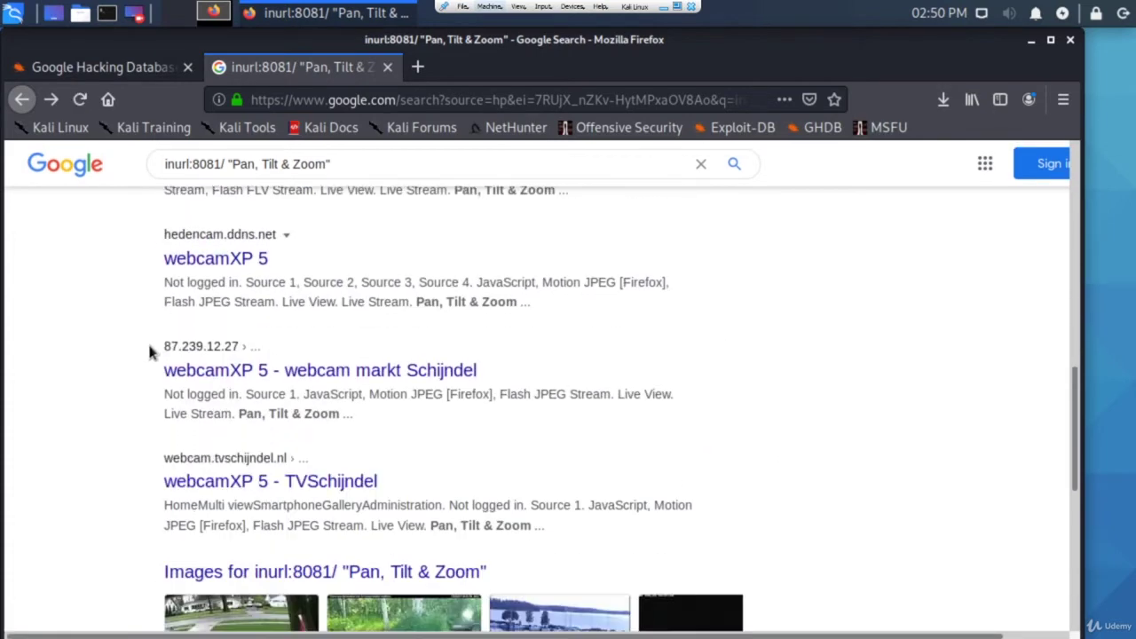
{"action": "left_click", "coordinate": [368, 377]}
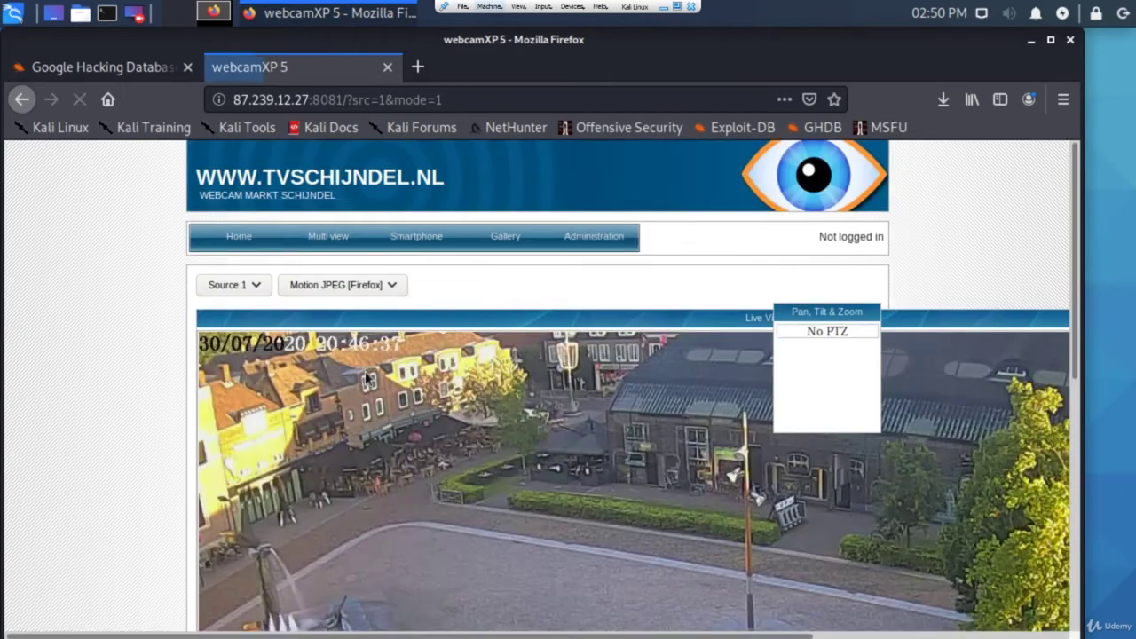
{"action": "scroll", "coordinate": [366, 377], "scroll_direction": "down", "scroll_amount": 2}
{"action": "scroll", "coordinate": [367, 377], "scroll_direction": "down", "scroll_amount": 3}
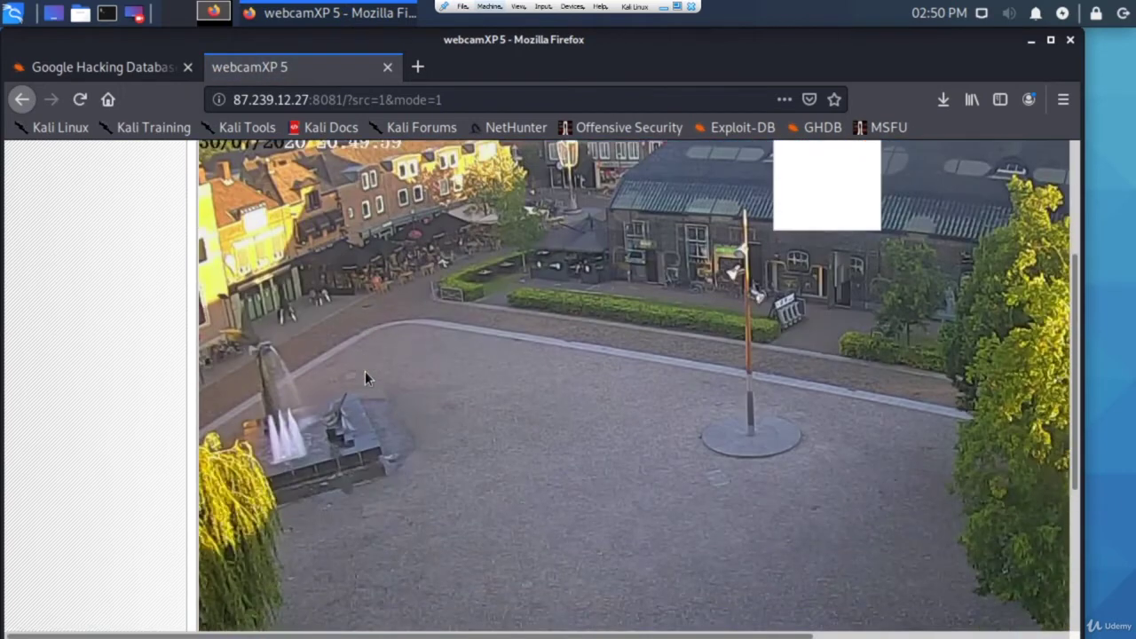
{"action": "scroll", "coordinate": [365, 371], "scroll_direction": "up", "scroll_amount": 4}
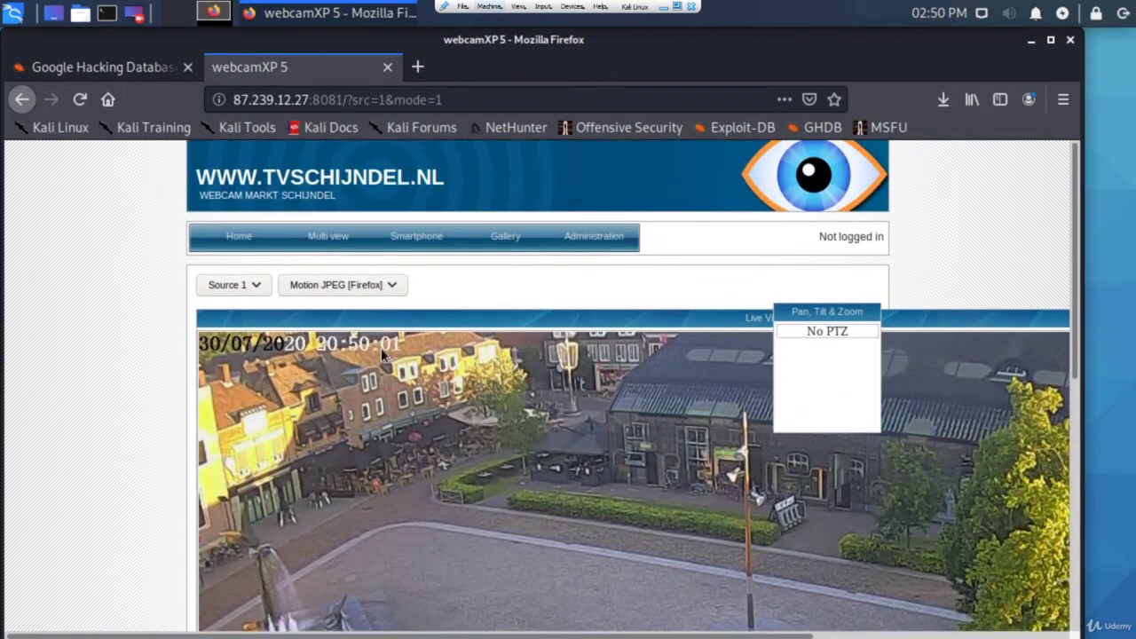
{"action": "scroll", "coordinate": [380, 350], "scroll_direction": "down", "scroll_amount": 8}
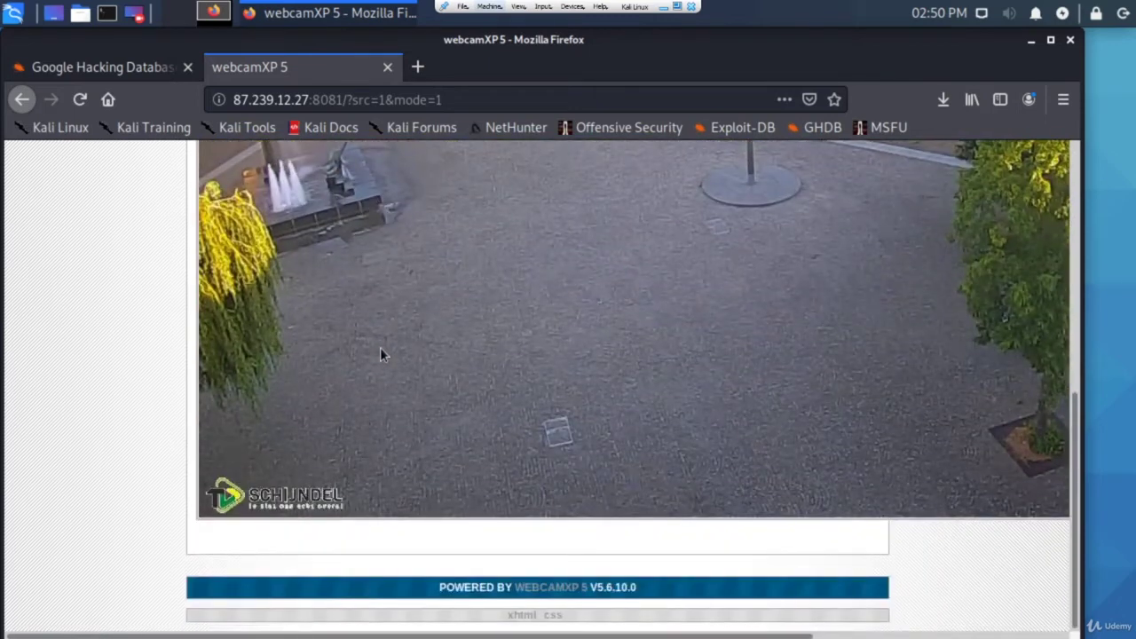
{"action": "scroll", "coordinate": [380, 351], "scroll_direction": "up", "scroll_amount": 6}
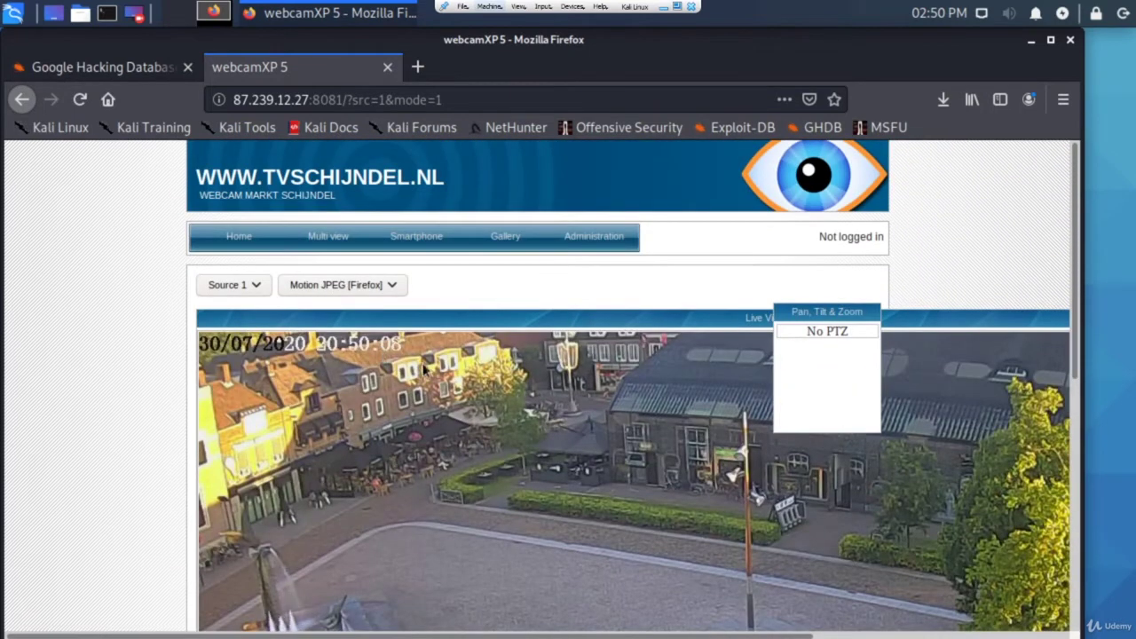
{"action": "scroll", "coordinate": [400, 359], "scroll_direction": "down", "scroll_amount": 3}
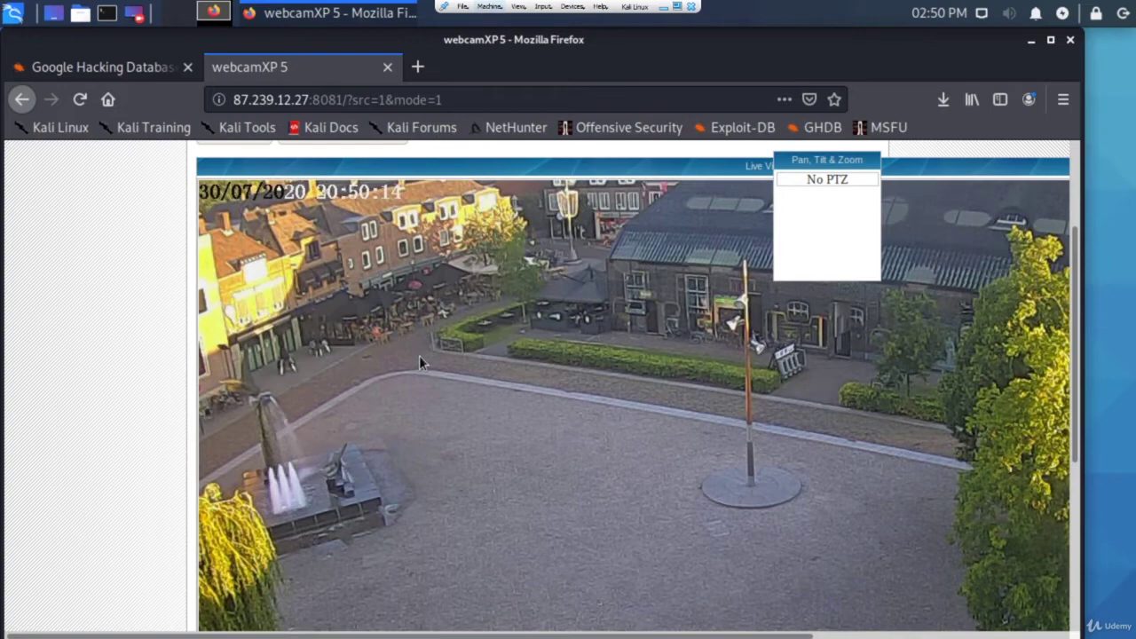
{"action": "scroll", "coordinate": [419, 355], "scroll_direction": "down", "scroll_amount": 2}
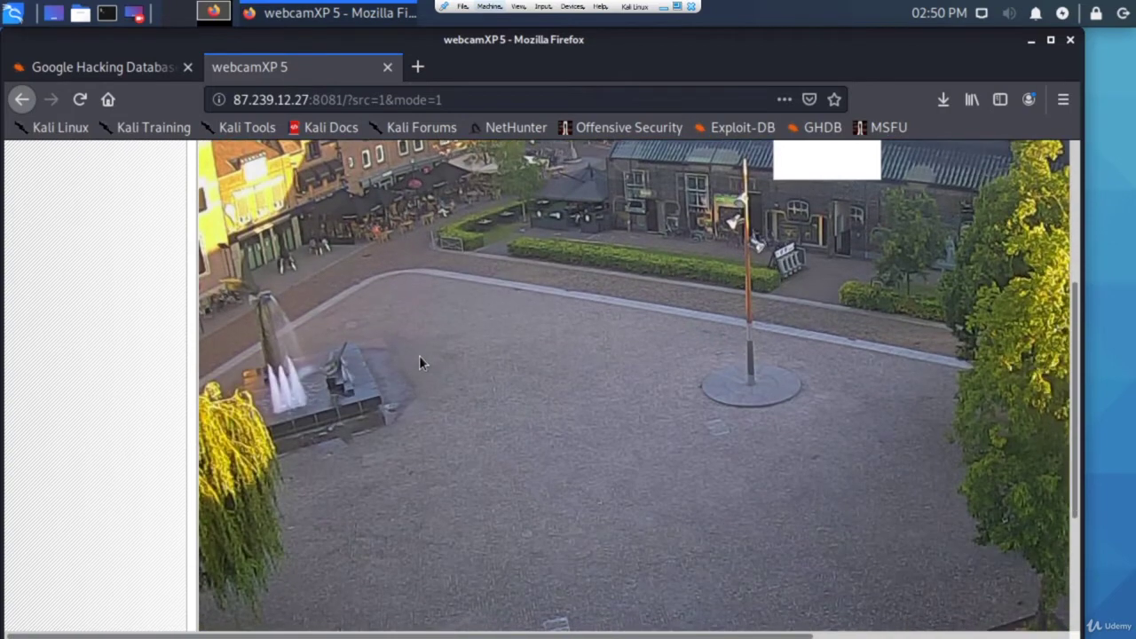
Highlight port 8081 in the camera's address, then return to the Google Hacking Database tab.
{"action": "left_click_drag", "start_coordinate": [312, 100], "coordinate": [352, 100]}
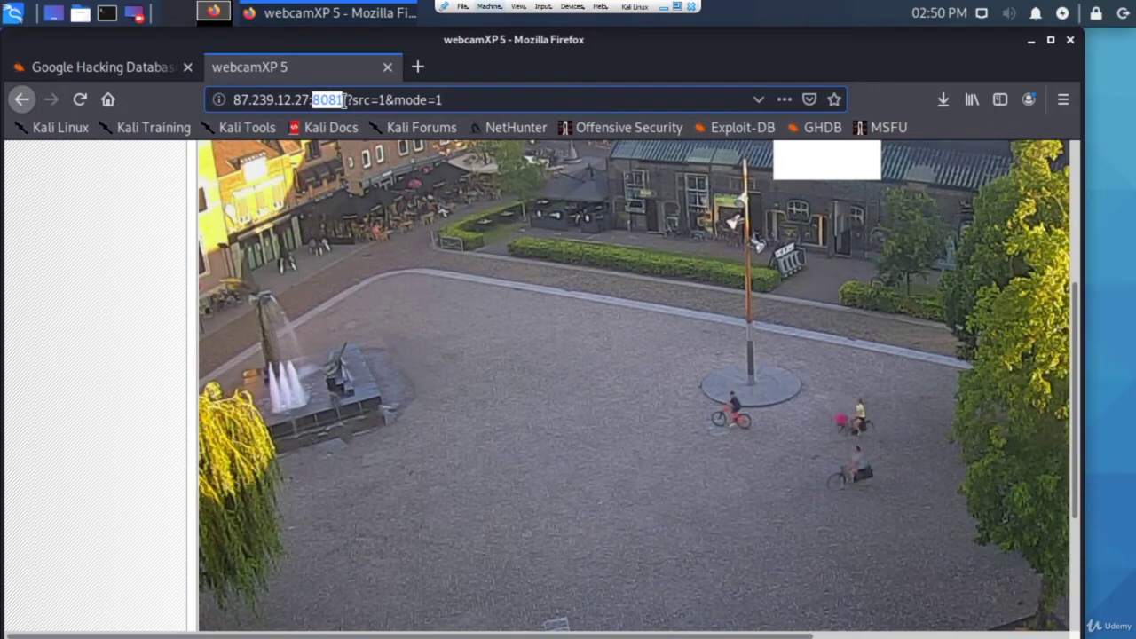
{"action": "left_click", "coordinate": [57, 393]}
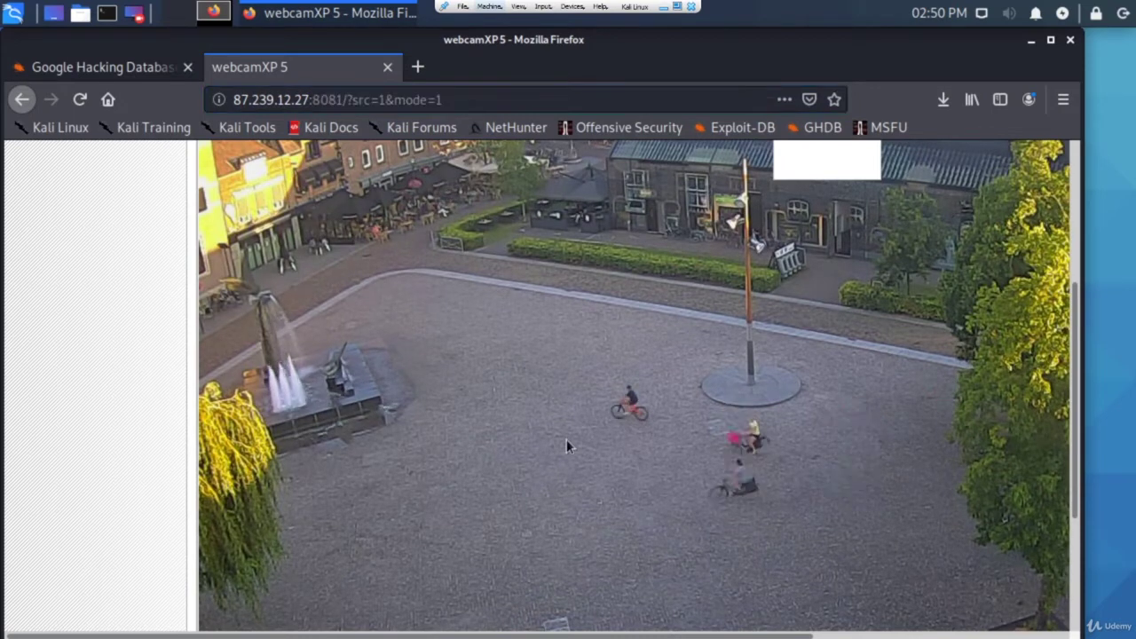
{"action": "scroll", "coordinate": [566, 440], "scroll_direction": "down", "scroll_amount": 2}
{"action": "scroll", "coordinate": [560, 371], "scroll_direction": "up", "scroll_amount": 1}
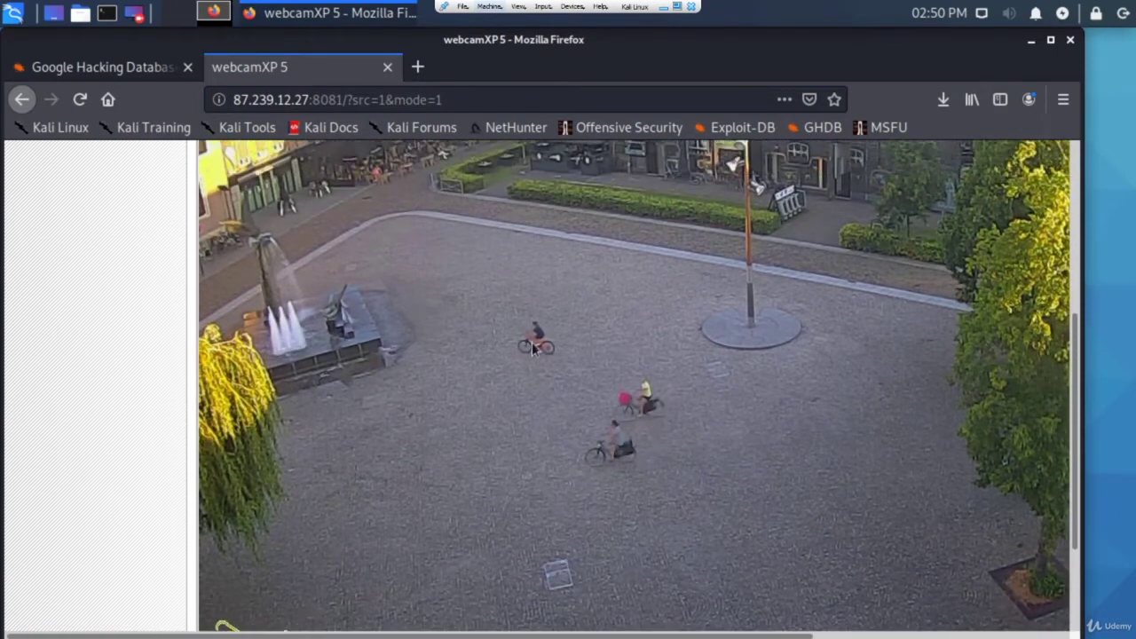
{"action": "scroll", "coordinate": [407, 352], "scroll_direction": "up", "scroll_amount": 6}
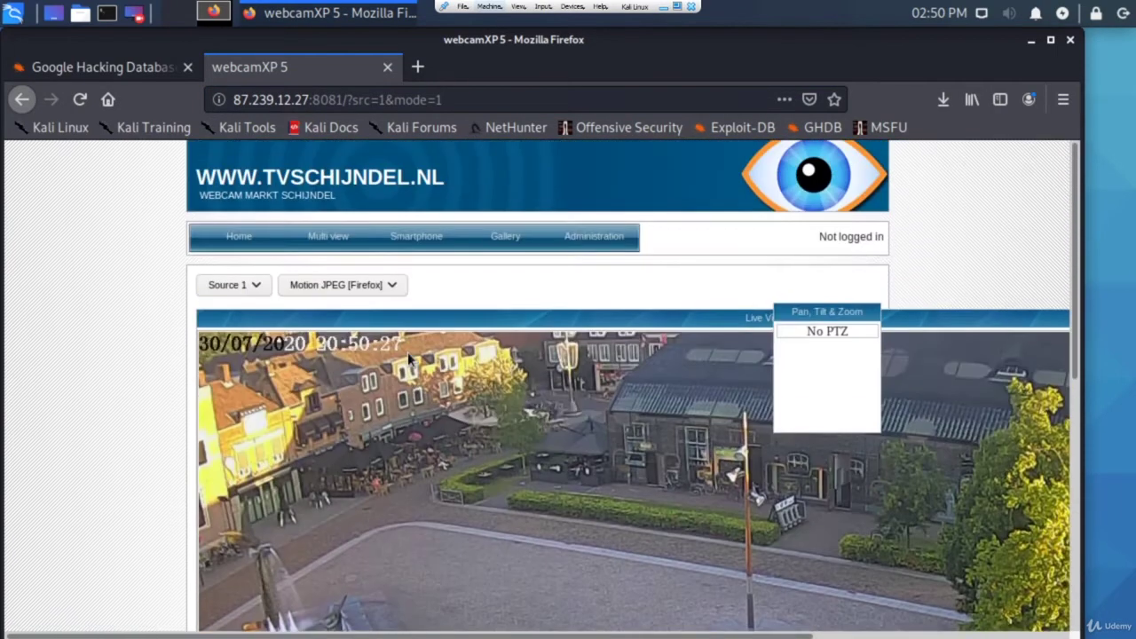
{"action": "scroll", "coordinate": [408, 356], "scroll_direction": "down", "scroll_amount": 7}
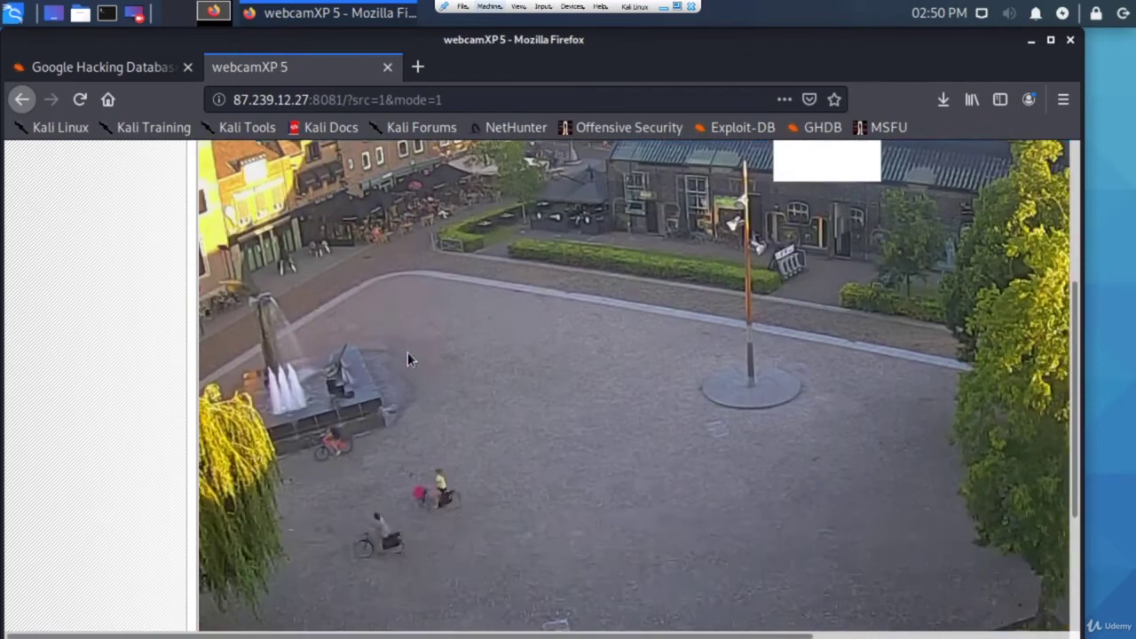
{"action": "scroll", "coordinate": [407, 352], "scroll_direction": "up", "scroll_amount": 4}
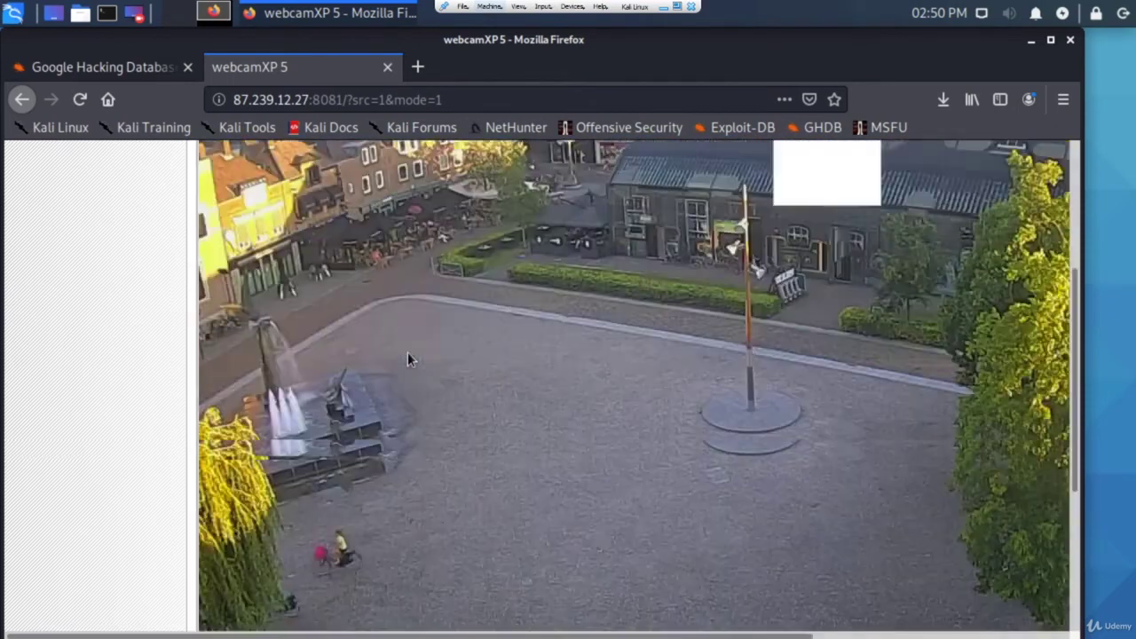
{"action": "scroll", "coordinate": [158, 207], "scroll_direction": "up", "scroll_amount": 2}
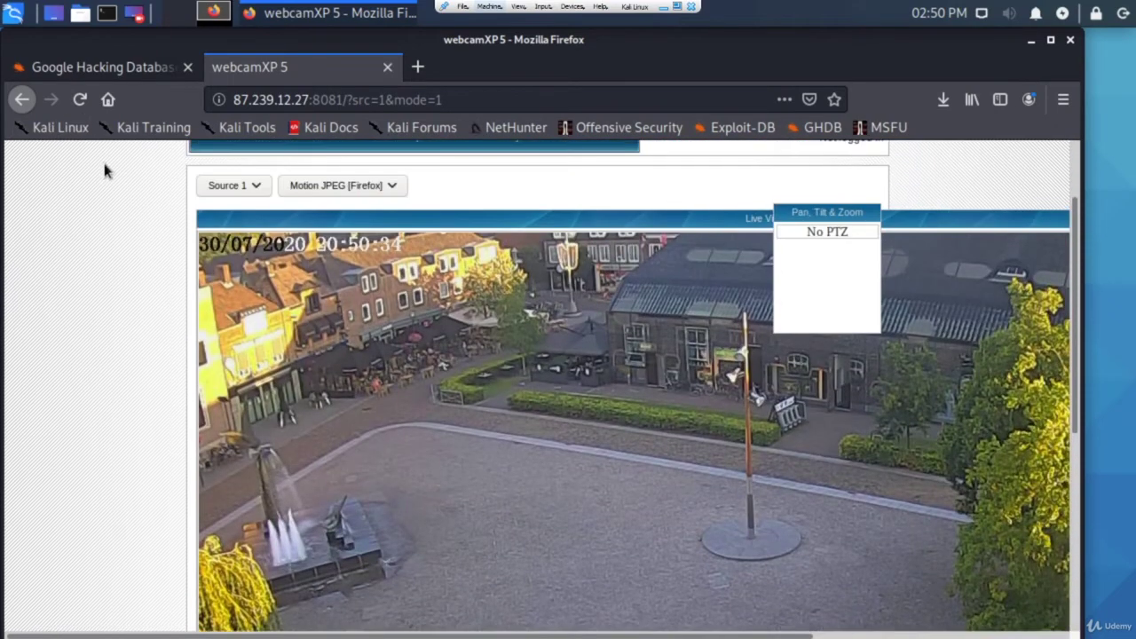
{"action": "left_click", "coordinate": [89, 66]}
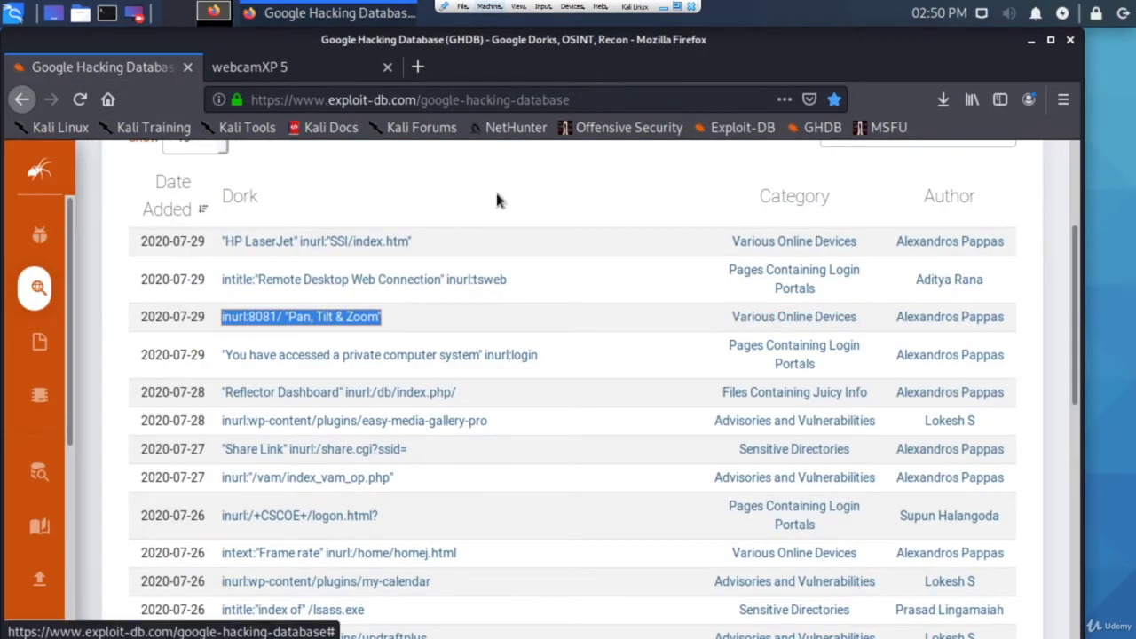
Close the webcamXP tab and show page 2 of the dorks (entries 16–30).
{"action": "left_click", "coordinate": [388, 67]}
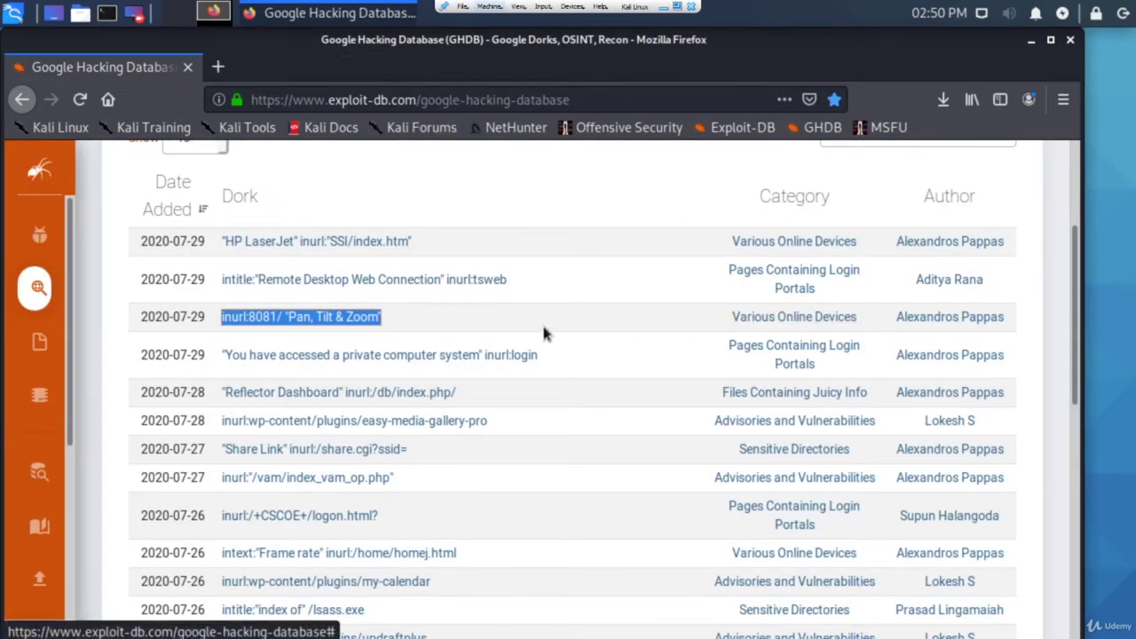
{"action": "scroll", "coordinate": [527, 306], "scroll_direction": "down", "scroll_amount": 3}
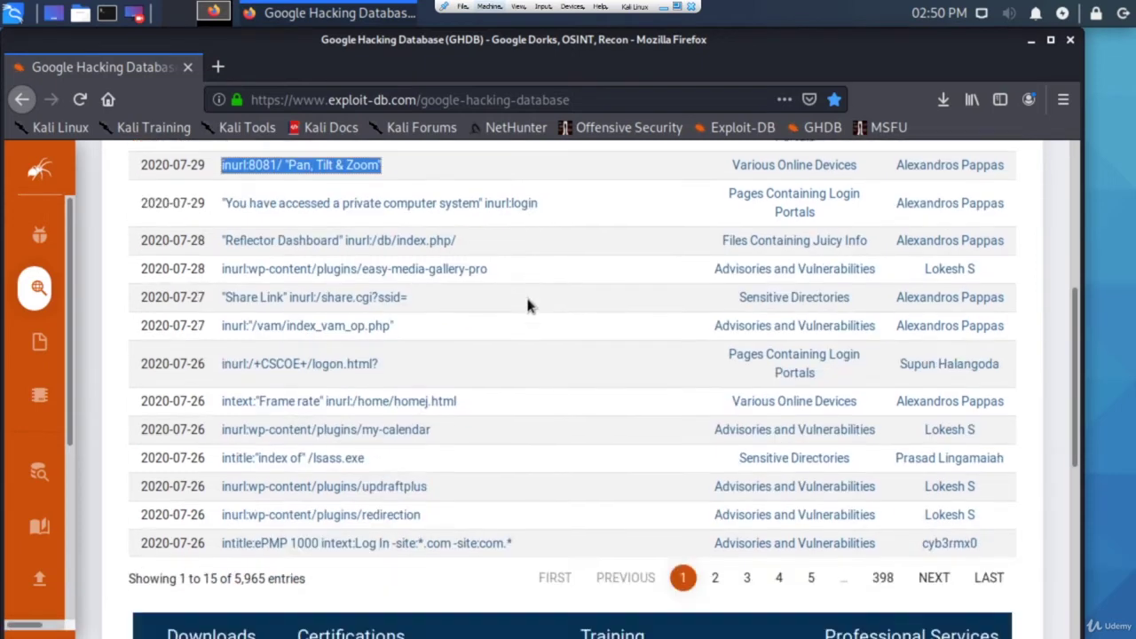
{"action": "scroll", "coordinate": [527, 307], "scroll_direction": "up", "scroll_amount": 1}
{"action": "scroll", "coordinate": [525, 306], "scroll_direction": "down", "scroll_amount": 2}
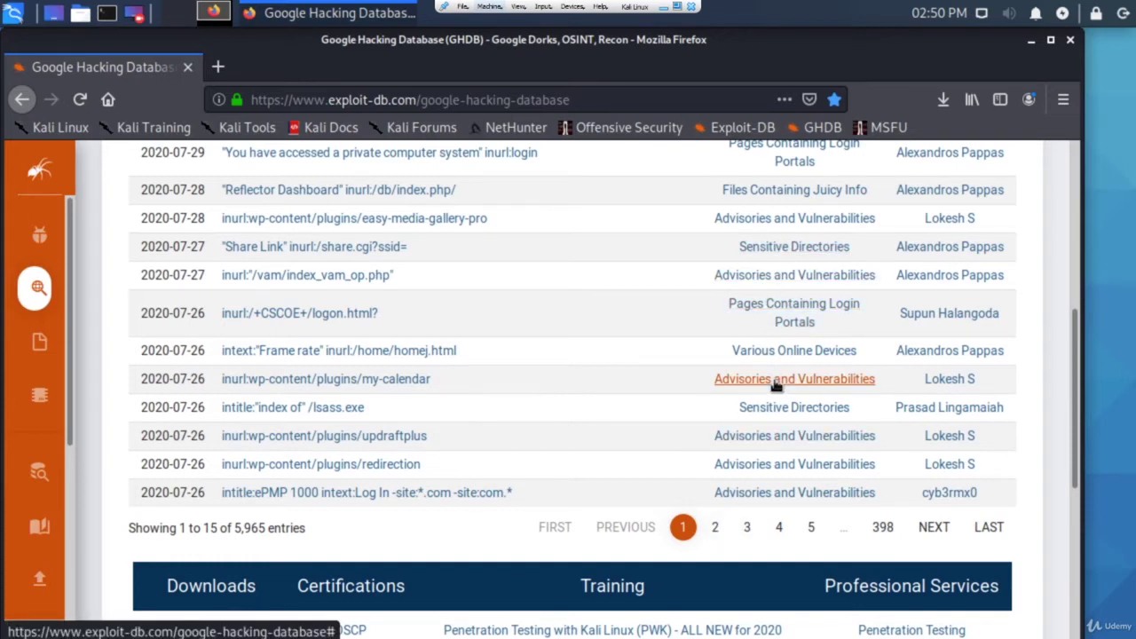
{"action": "left_click", "coordinate": [715, 528]}
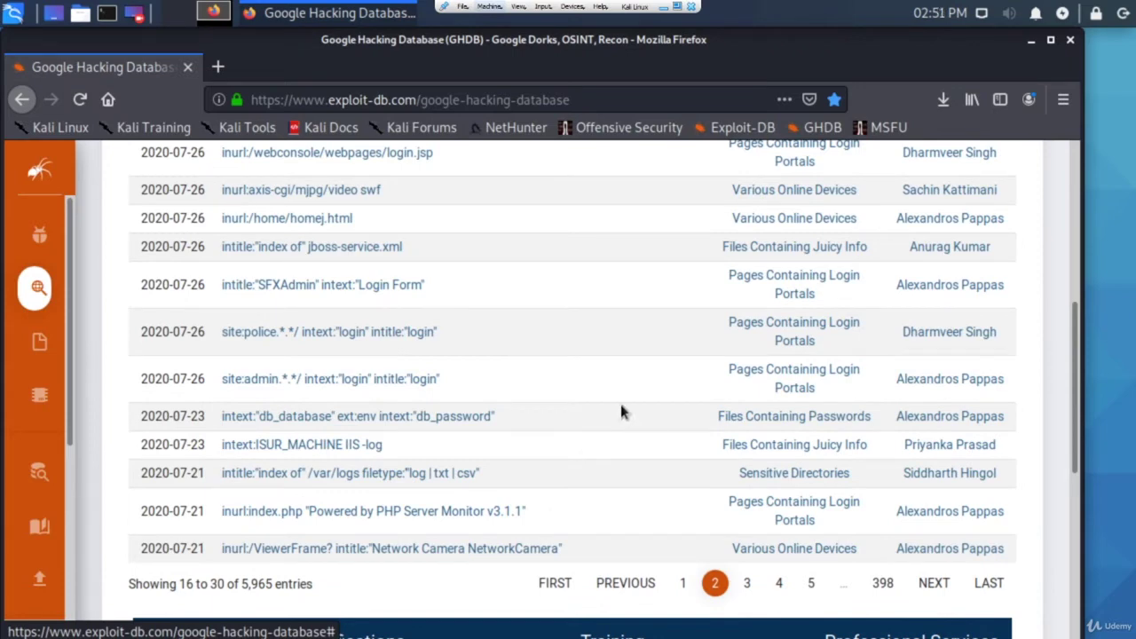
{"action": "scroll", "coordinate": [632, 400], "scroll_direction": "down", "scroll_amount": 1}
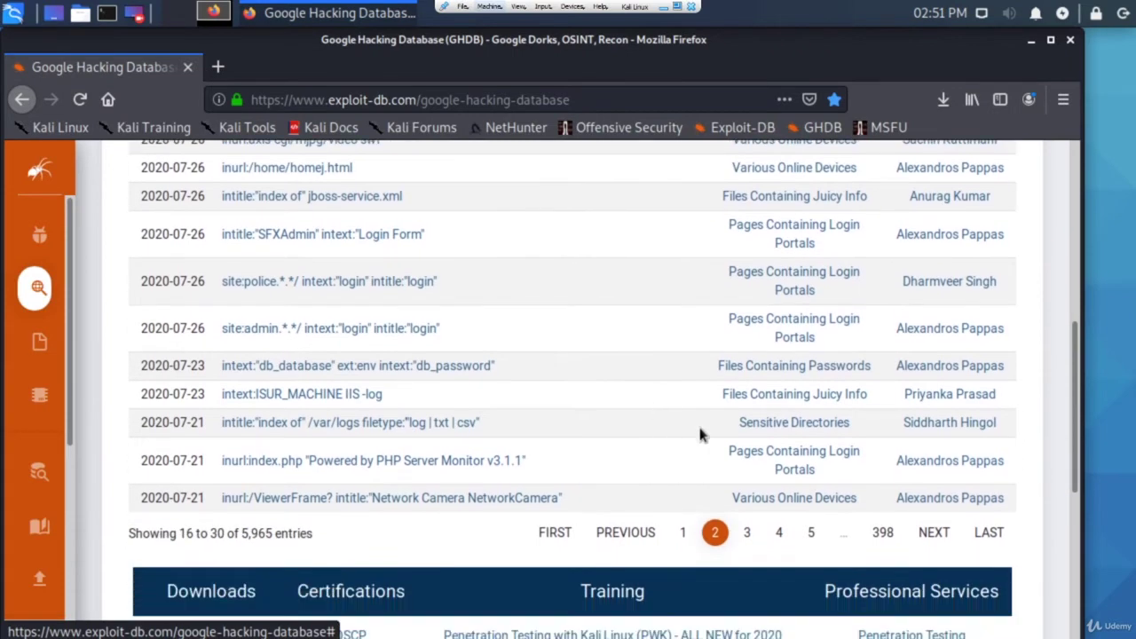
{"action": "scroll", "coordinate": [830, 382], "scroll_direction": "up", "scroll_amount": 2}
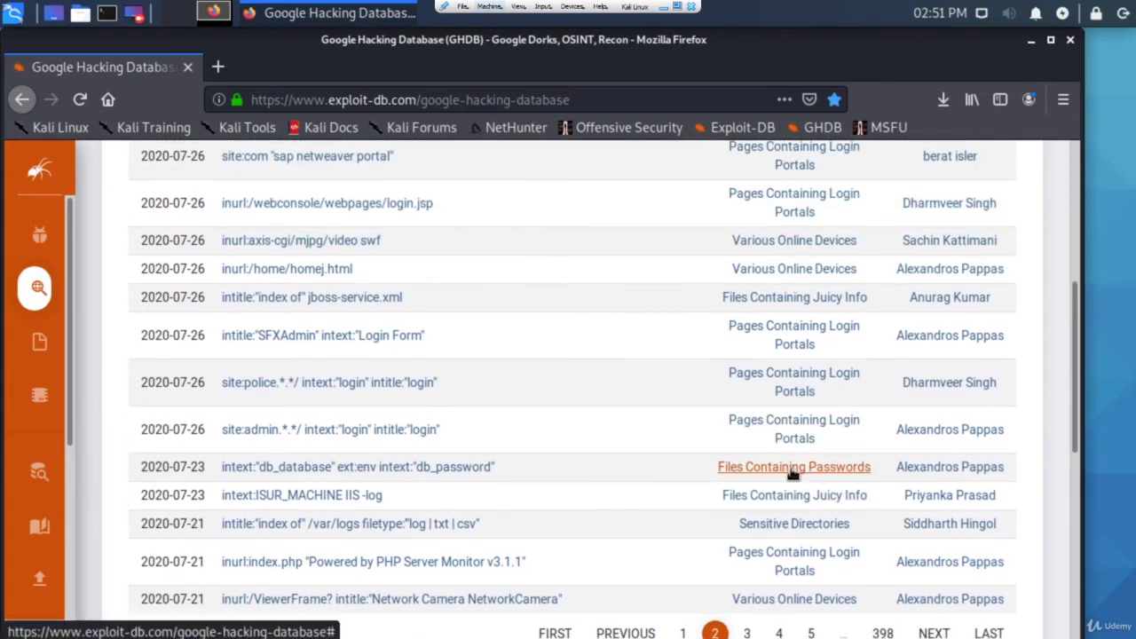
Filter the database to Files Containing Passwords and go to page 4.
{"action": "left_click", "coordinate": [793, 468]}
{"action": "scroll", "coordinate": [791, 474], "scroll_direction": "up", "scroll_amount": 3}
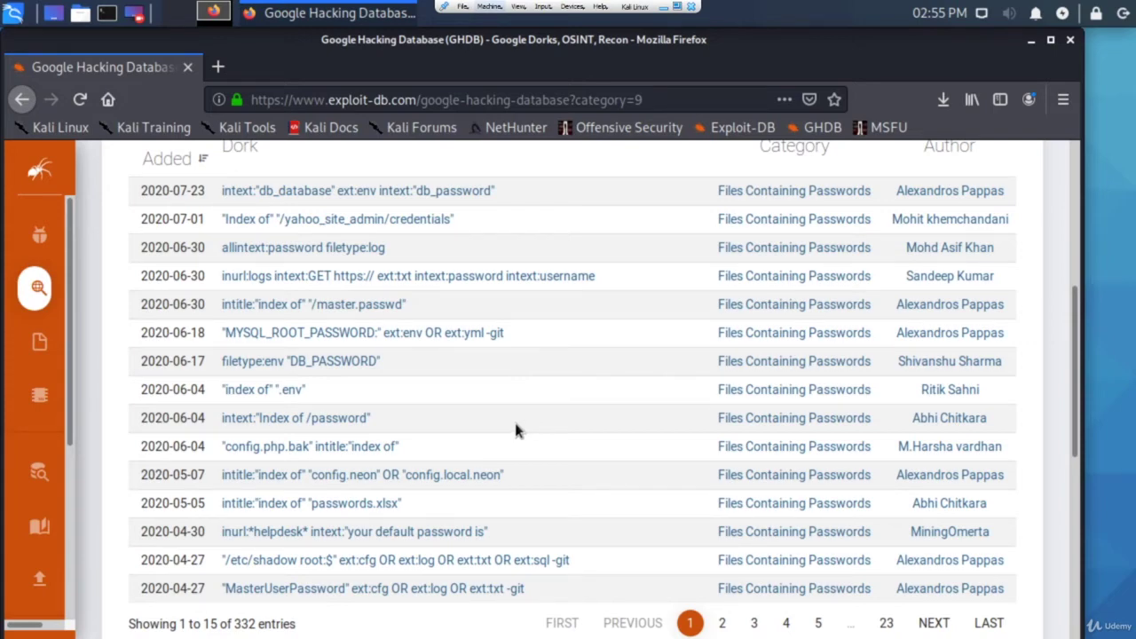
{"action": "scroll", "coordinate": [522, 427], "scroll_direction": "down", "scroll_amount": 1}
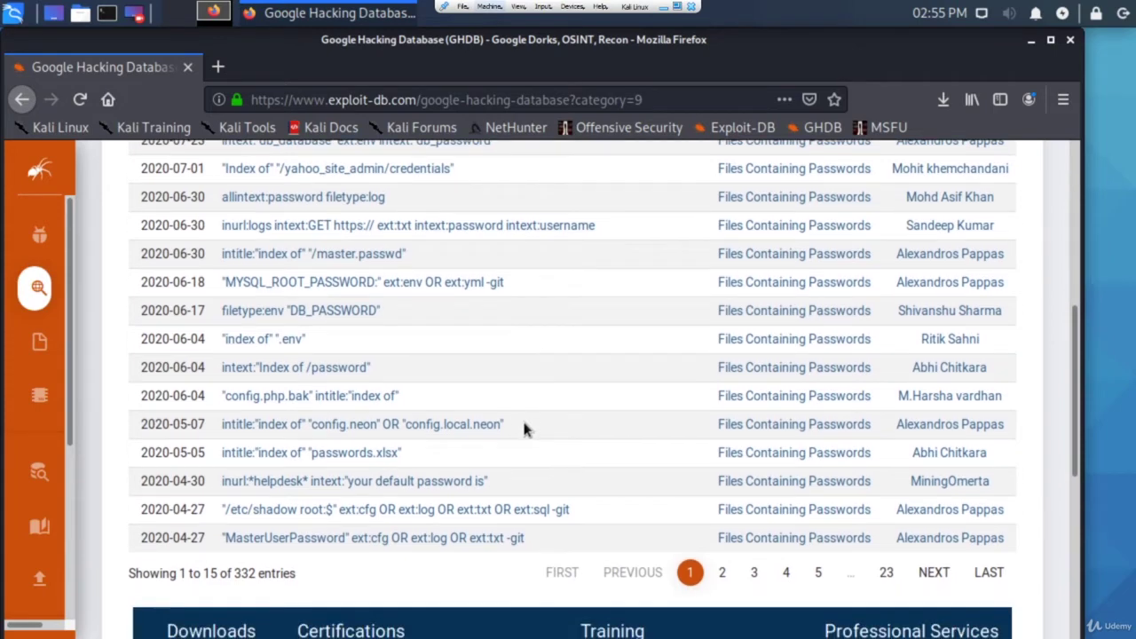
{"action": "left_click", "coordinate": [786, 573]}
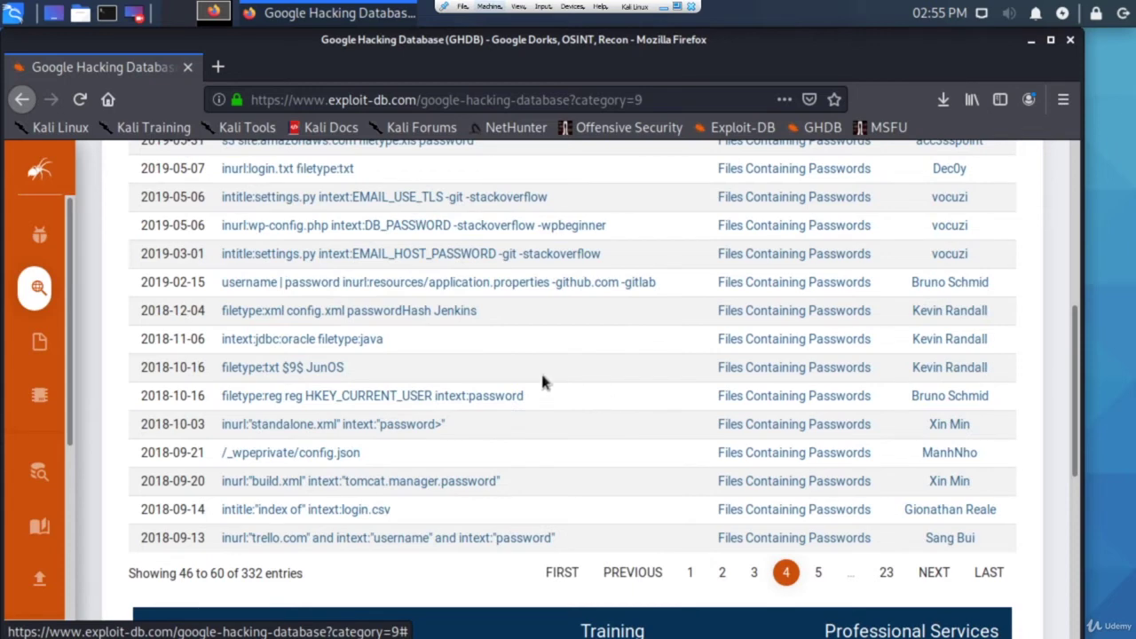
{"action": "scroll", "coordinate": [539, 360], "scroll_direction": "up", "scroll_amount": 1}
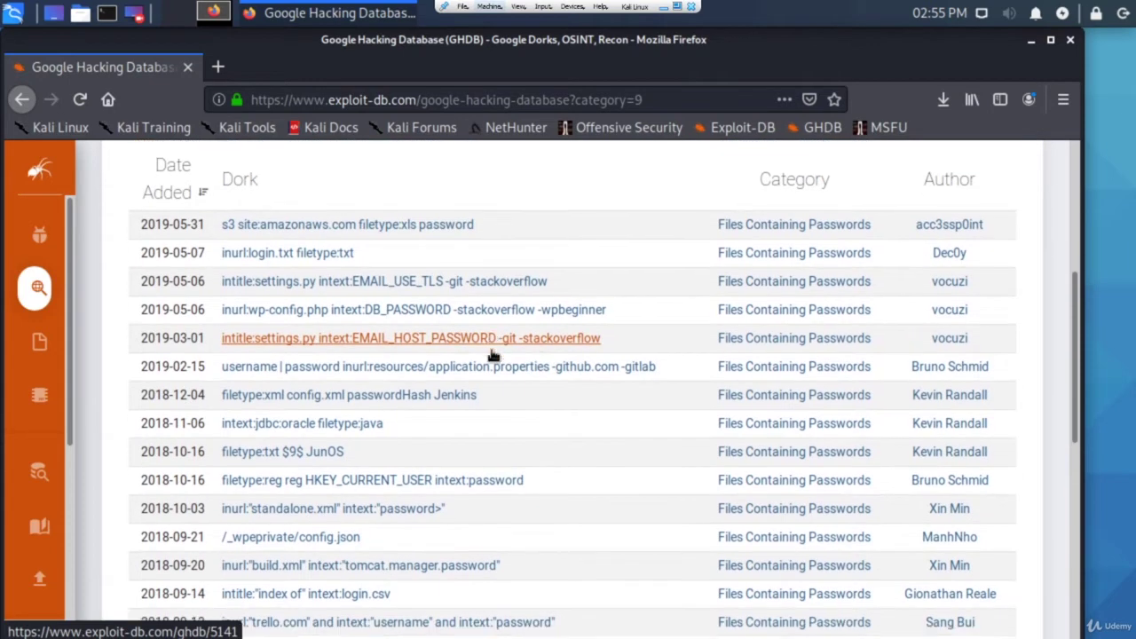
{"action": "scroll", "coordinate": [491, 356], "scroll_direction": "down", "scroll_amount": 2}
{"action": "scroll", "coordinate": [491, 355], "scroll_direction": "up", "scroll_amount": 2}
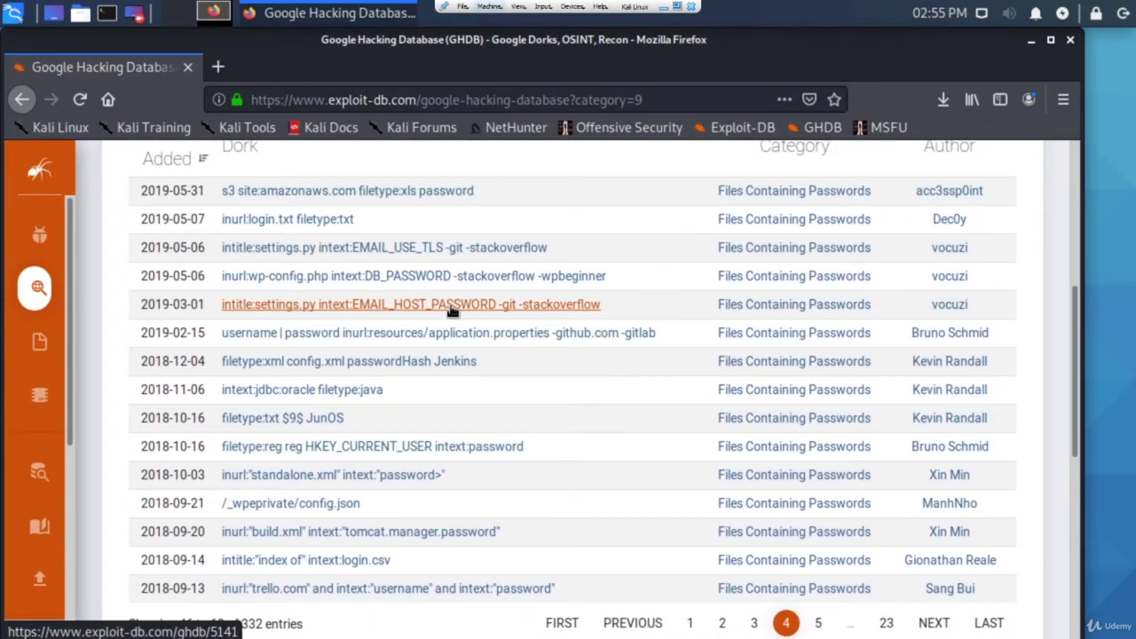
Copy the inurl:login.txt filetype:txt dork.
{"action": "left_click_drag", "start_coordinate": [359, 220], "coordinate": [215, 217]}
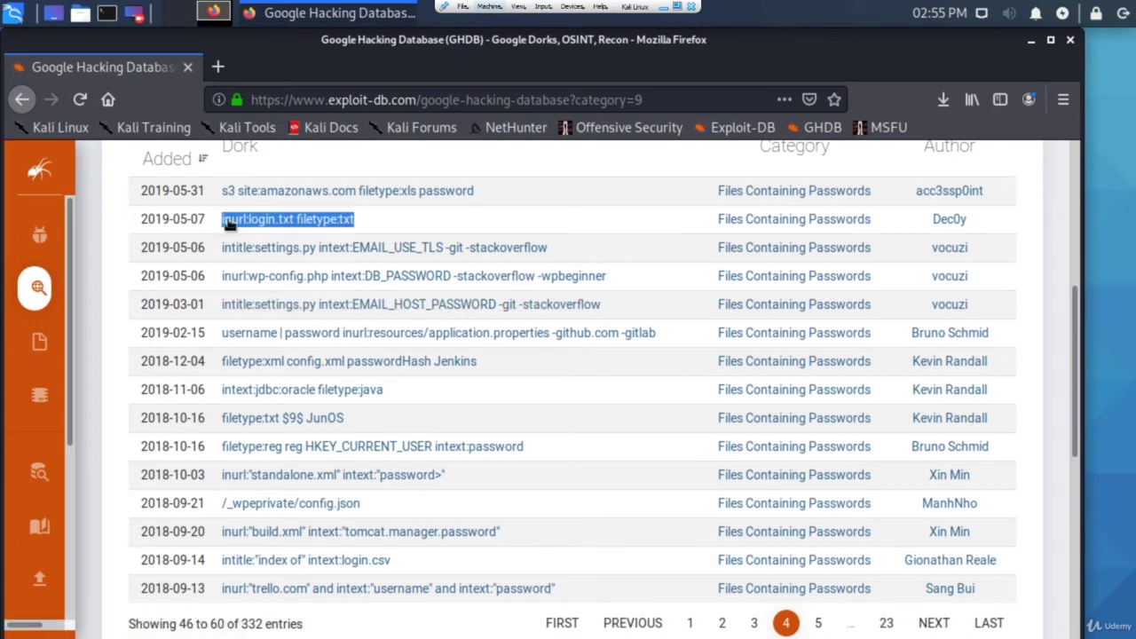
{"action": "right_click", "coordinate": [229, 223]}
{"action": "left_click", "coordinate": [275, 399]}
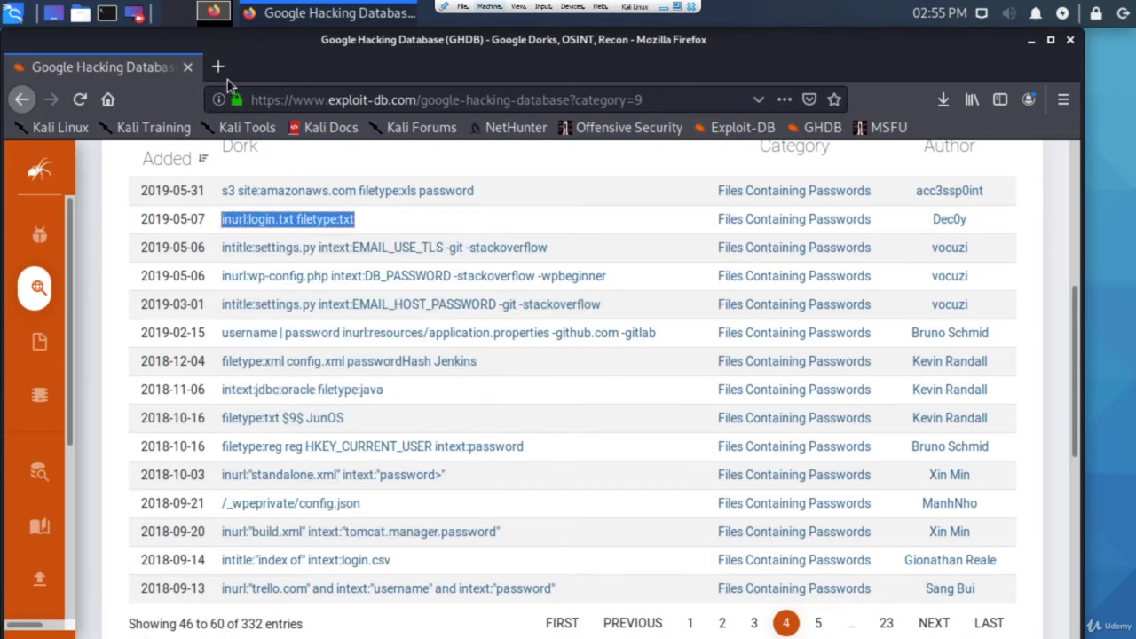
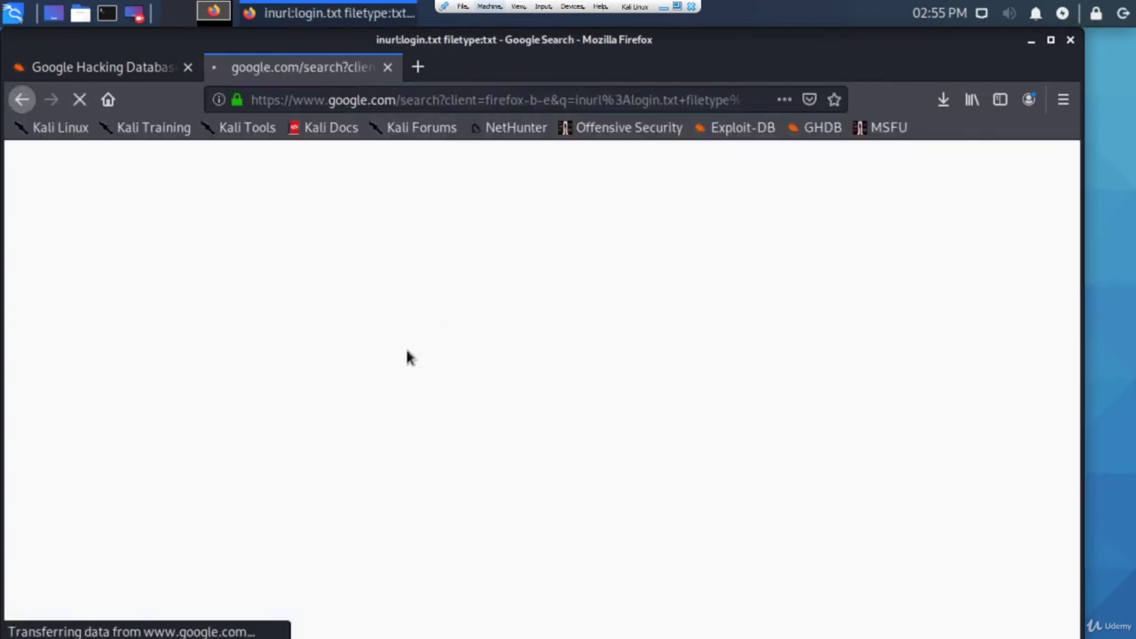
View the silx.org login.txt result, then return to the inurl:login.txt search results.
{"action": "scroll", "coordinate": [324, 355], "scroll_direction": "down", "scroll_amount": 2}
{"action": "scroll", "coordinate": [86, 353], "scroll_direction": "down", "scroll_amount": 5}
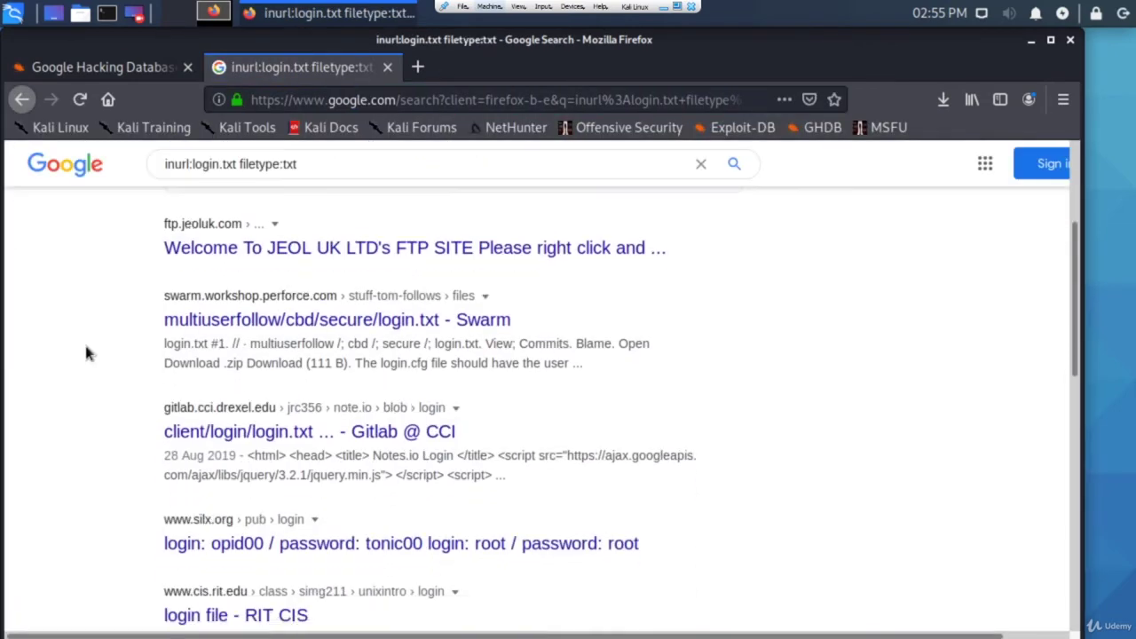
{"action": "scroll", "coordinate": [87, 352], "scroll_direction": "down", "scroll_amount": 3}
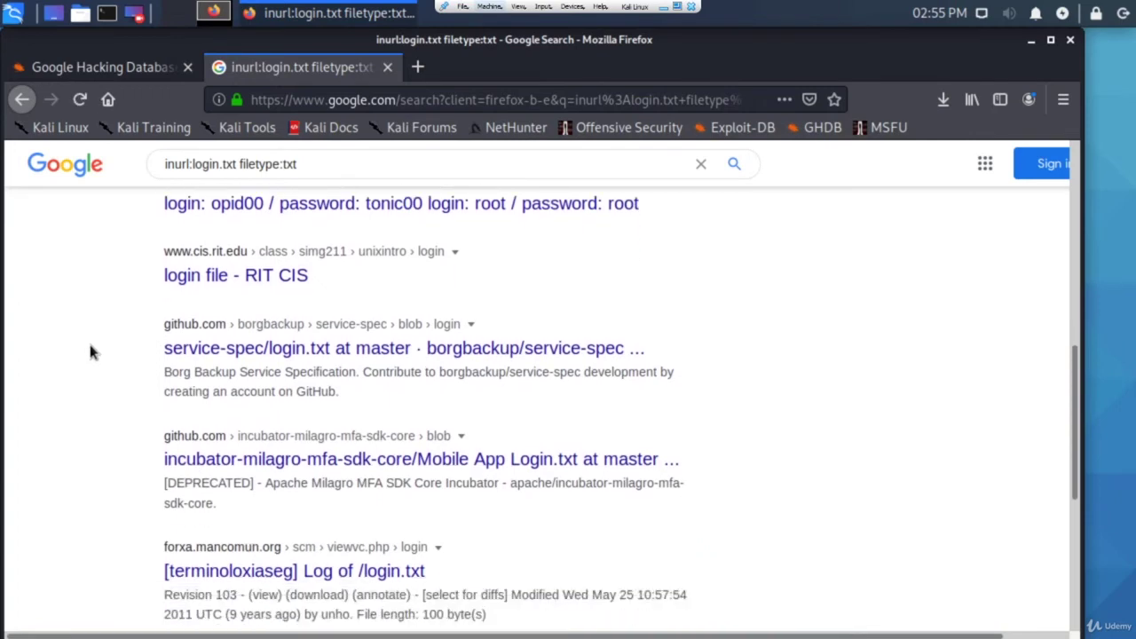
{"action": "scroll", "coordinate": [90, 352], "scroll_direction": "up", "scroll_amount": 3}
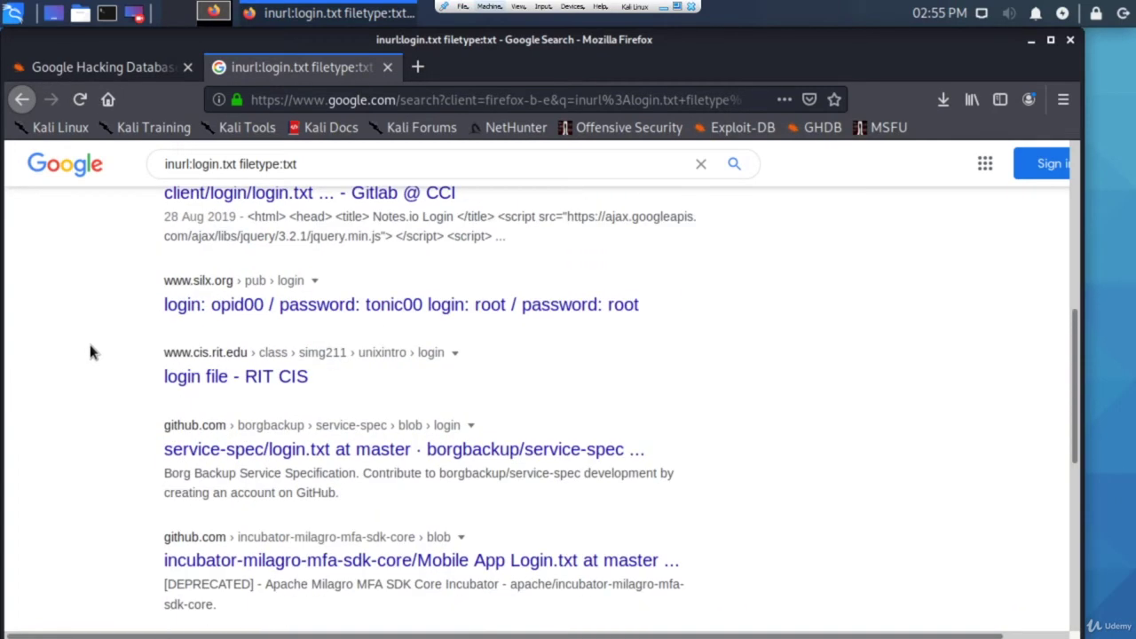
{"action": "left_click", "coordinate": [249, 306]}
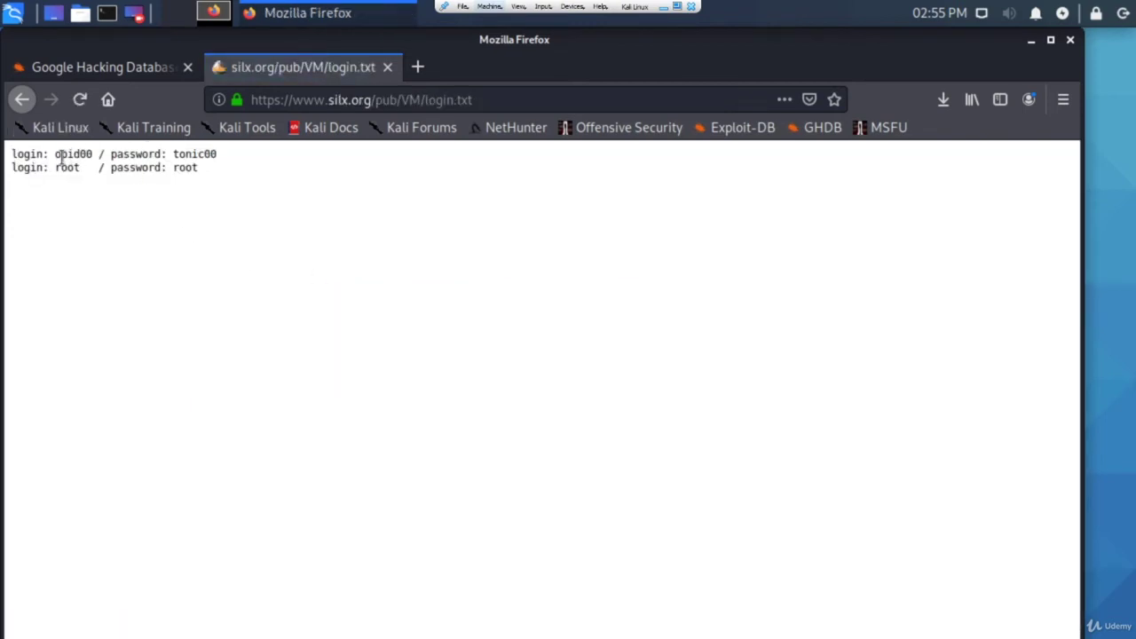
{"action": "left_click", "coordinate": [22, 99]}
Open the andradesdentofacialcare.com wp-admin login.txt result further down the results.
{"action": "scroll", "coordinate": [207, 313], "scroll_direction": "down", "scroll_amount": 3}
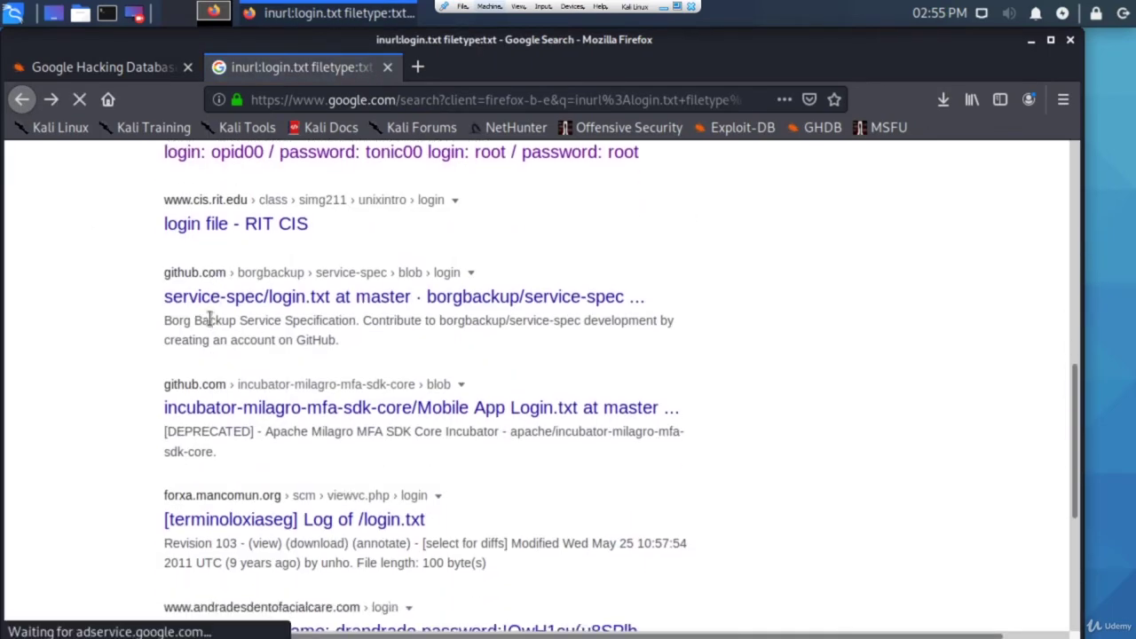
{"action": "scroll", "coordinate": [203, 329], "scroll_direction": "down", "scroll_amount": 3}
{"action": "scroll", "coordinate": [128, 360], "scroll_direction": "down", "scroll_amount": 2}
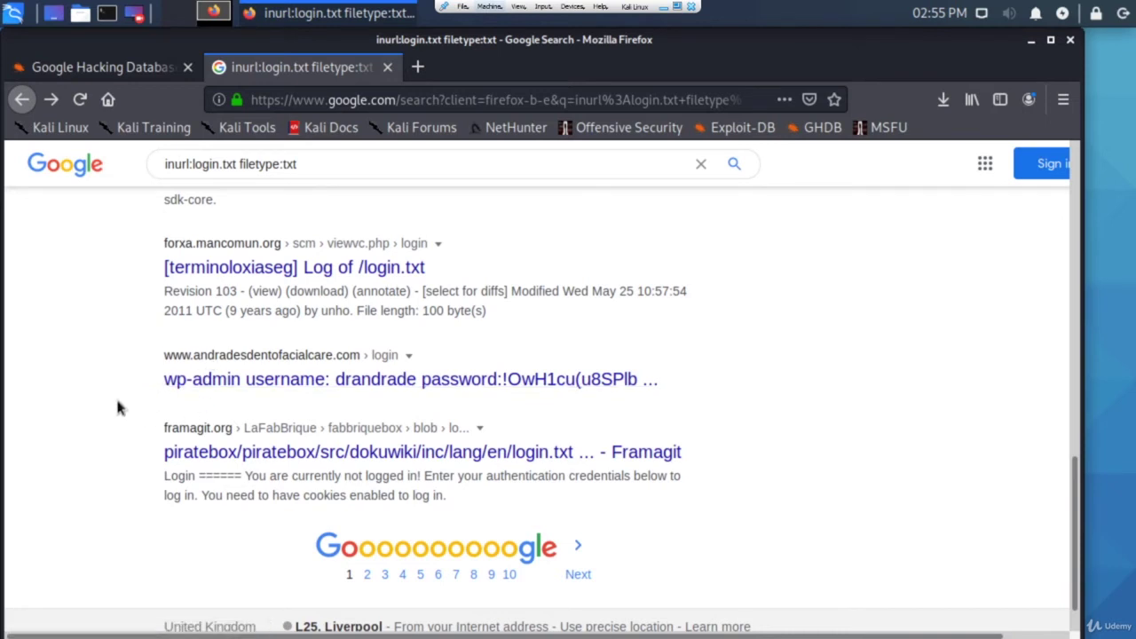
{"action": "left_click", "coordinate": [195, 379]}
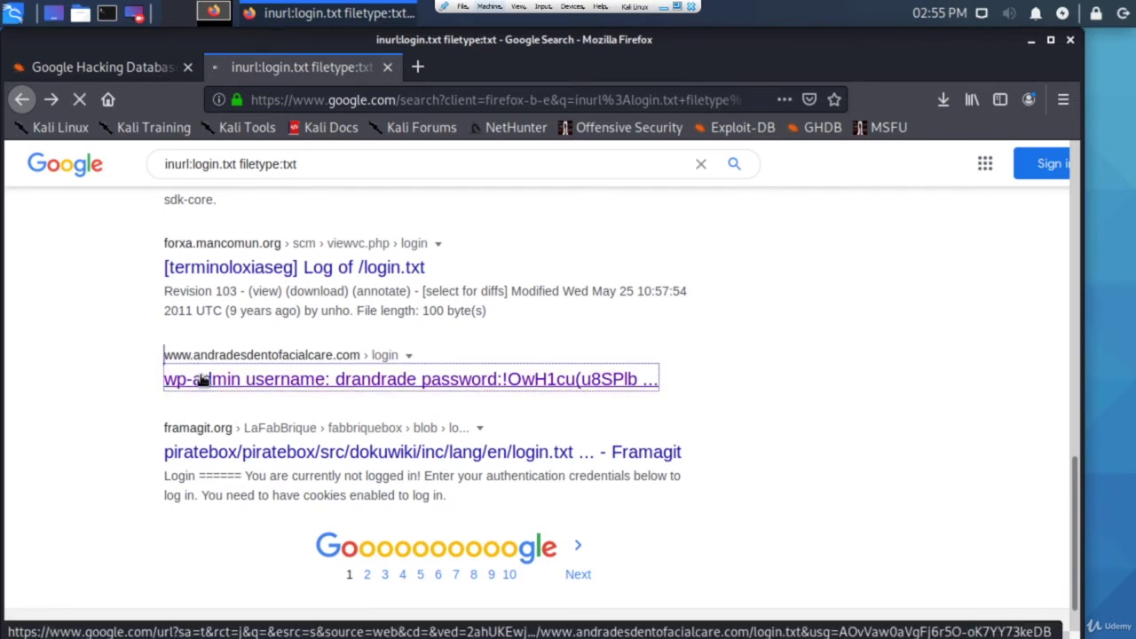
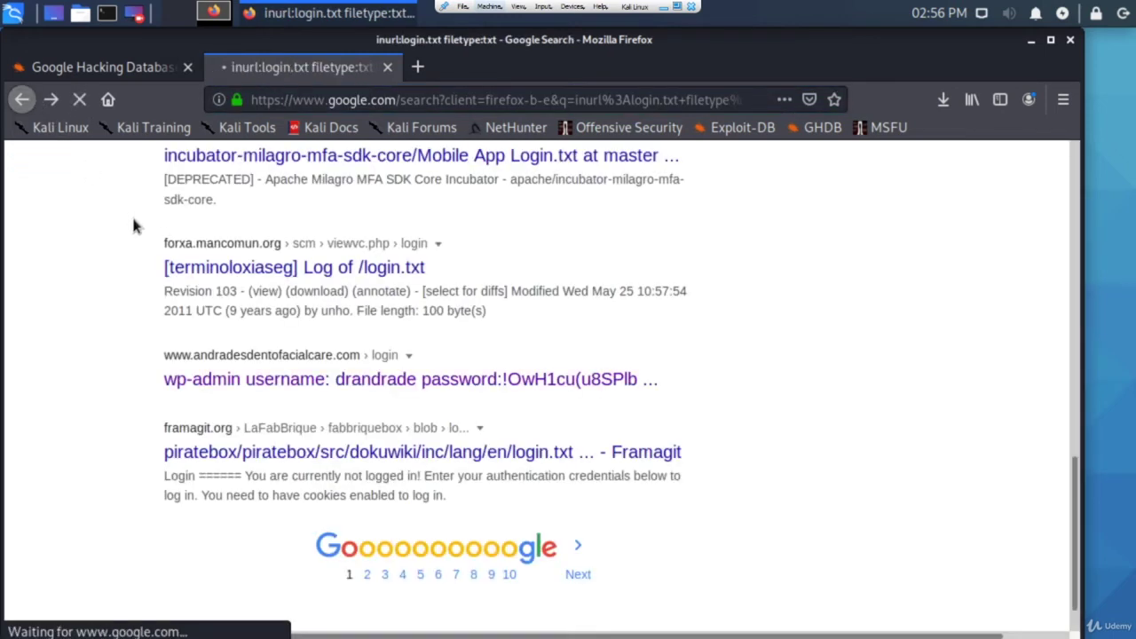
Back on the GHDB tab, return the password-file dorks to page 1.
{"action": "scroll", "coordinate": [132, 214], "scroll_direction": "up", "scroll_amount": 5}
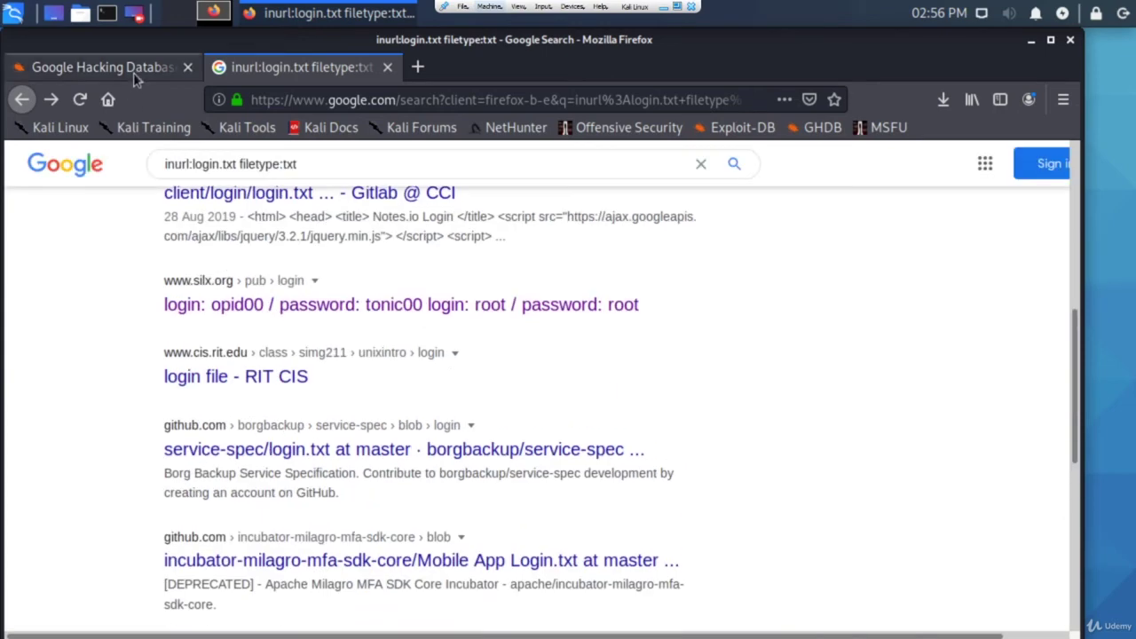
{"action": "left_click", "coordinate": [132, 71]}
{"action": "scroll", "coordinate": [852, 484], "scroll_direction": "down", "scroll_amount": 2}
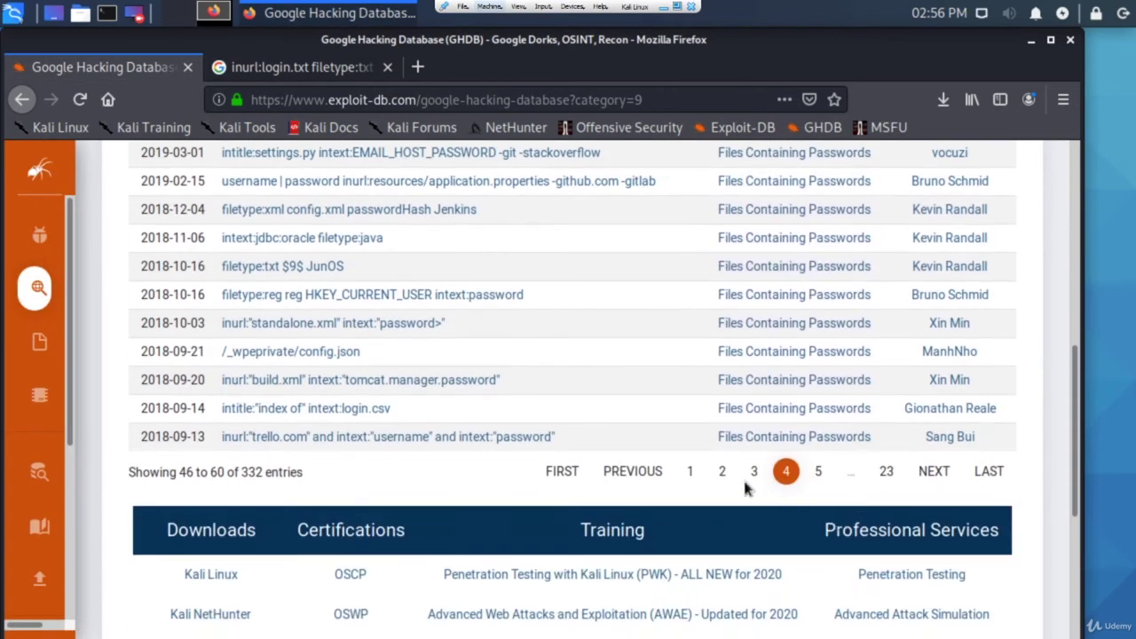
{"action": "left_click", "coordinate": [685, 471]}
{"action": "scroll", "coordinate": [439, 427], "scroll_direction": "up", "scroll_amount": 1}
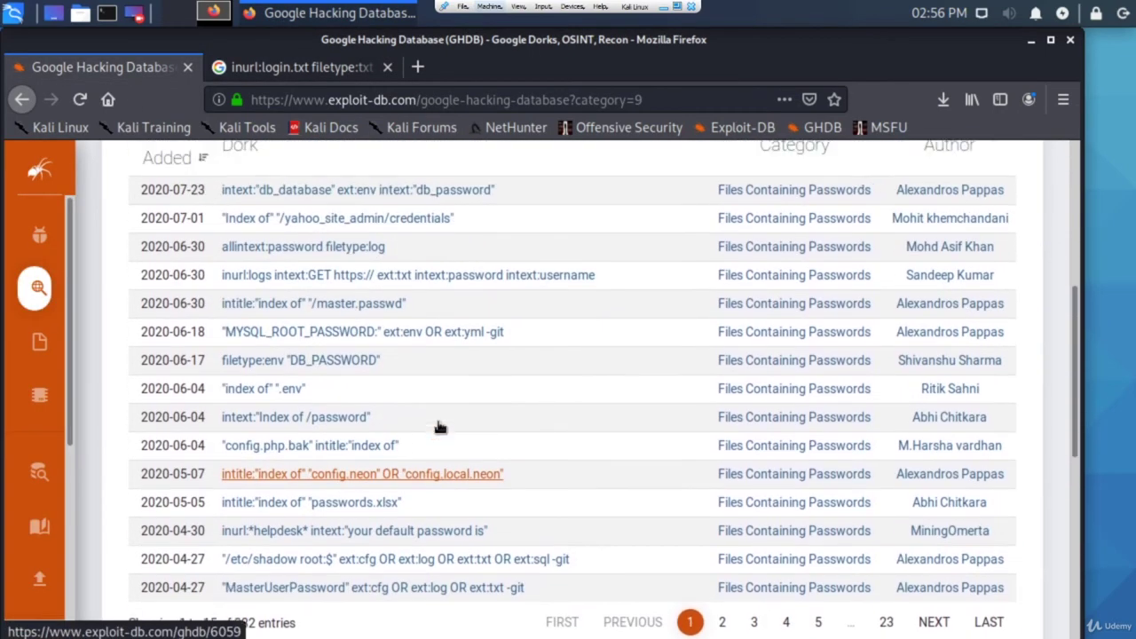
{"action": "scroll", "coordinate": [437, 418], "scroll_direction": "up", "scroll_amount": 1}
{"action": "scroll", "coordinate": [438, 419], "scroll_direction": "down", "scroll_amount": 1}
{"action": "scroll", "coordinate": [438, 408], "scroll_direction": "up", "scroll_amount": 1}
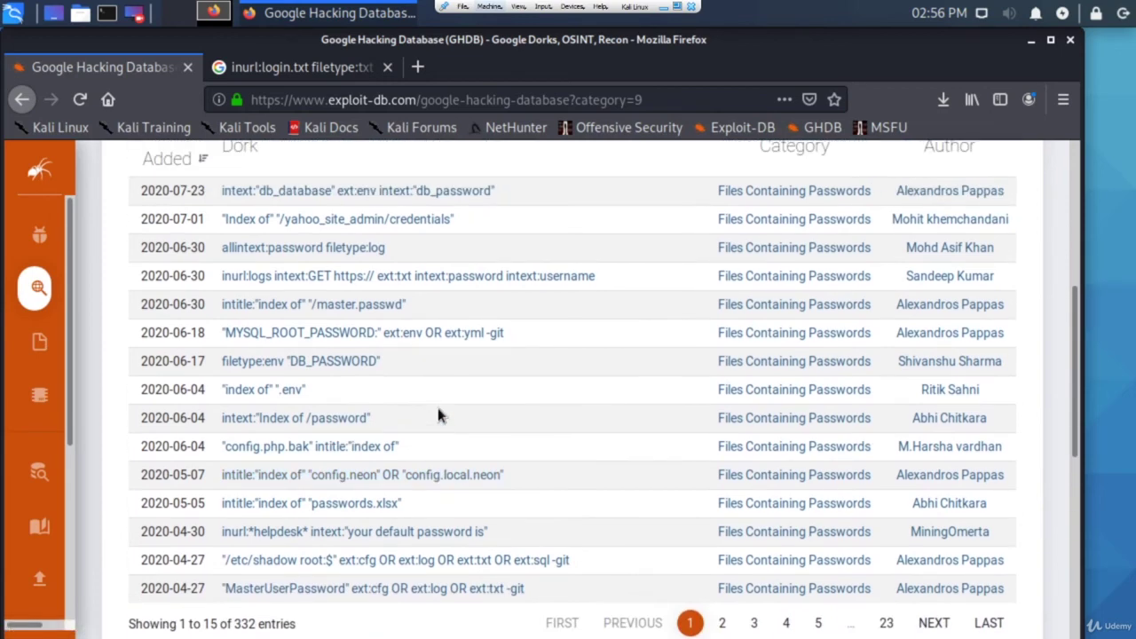
{"action": "scroll", "coordinate": [438, 407], "scroll_direction": "up", "scroll_amount": 2}
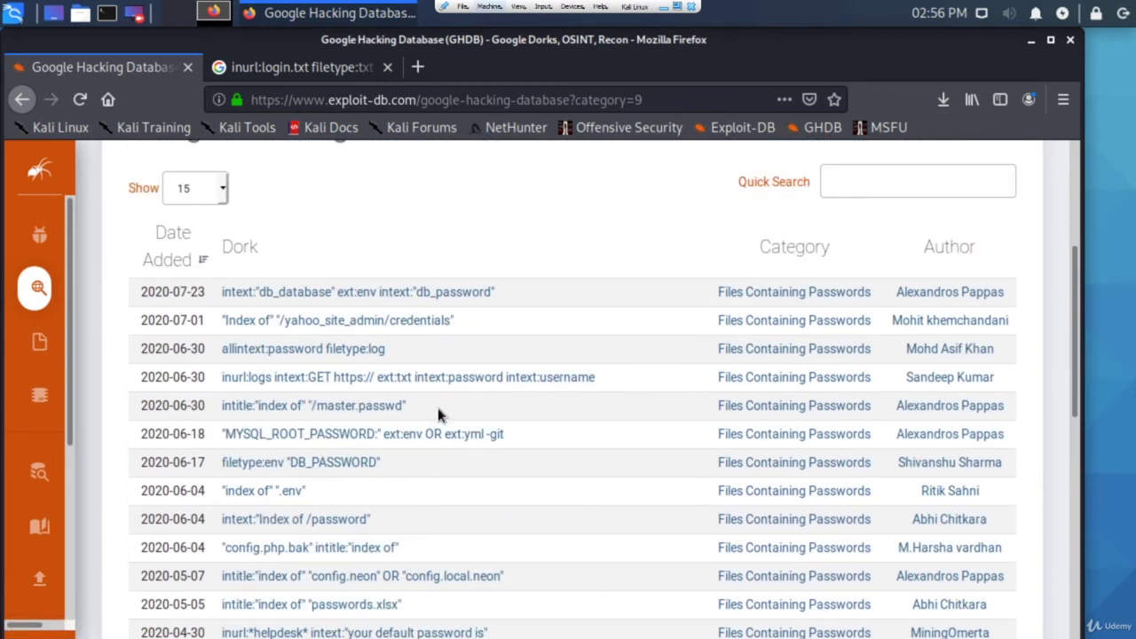
{"action": "scroll", "coordinate": [438, 410], "scroll_direction": "down", "scroll_amount": 3}
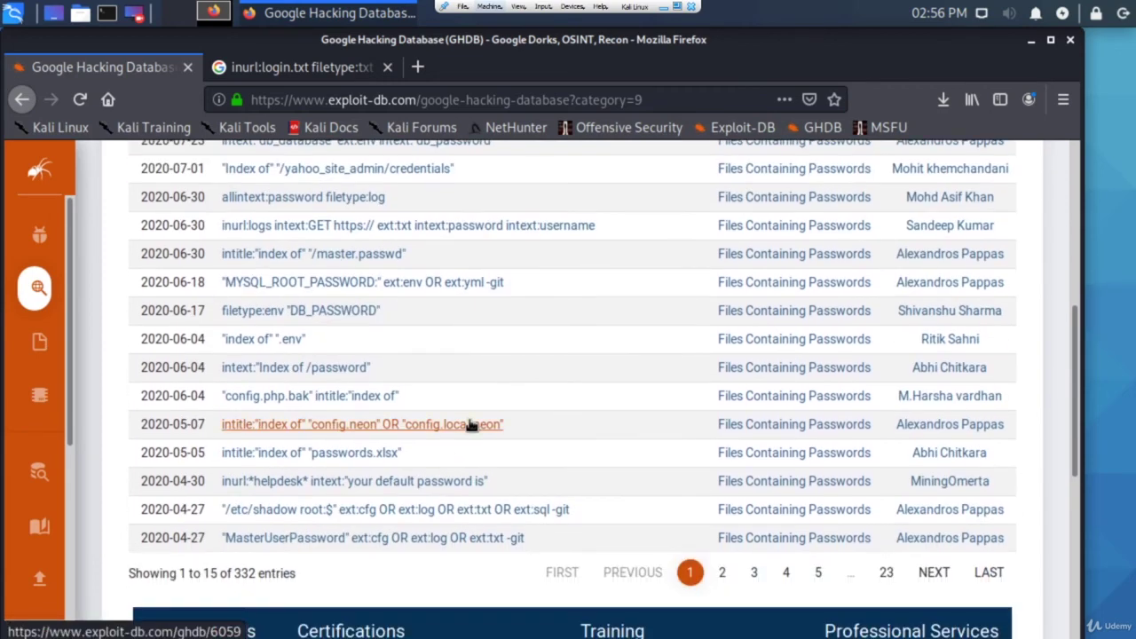
Select the config.php.bak dork's query, then view the Google results for inurl:login.txt filetype:txt.
{"action": "left_click_drag", "start_coordinate": [404, 396], "coordinate": [221, 404]}
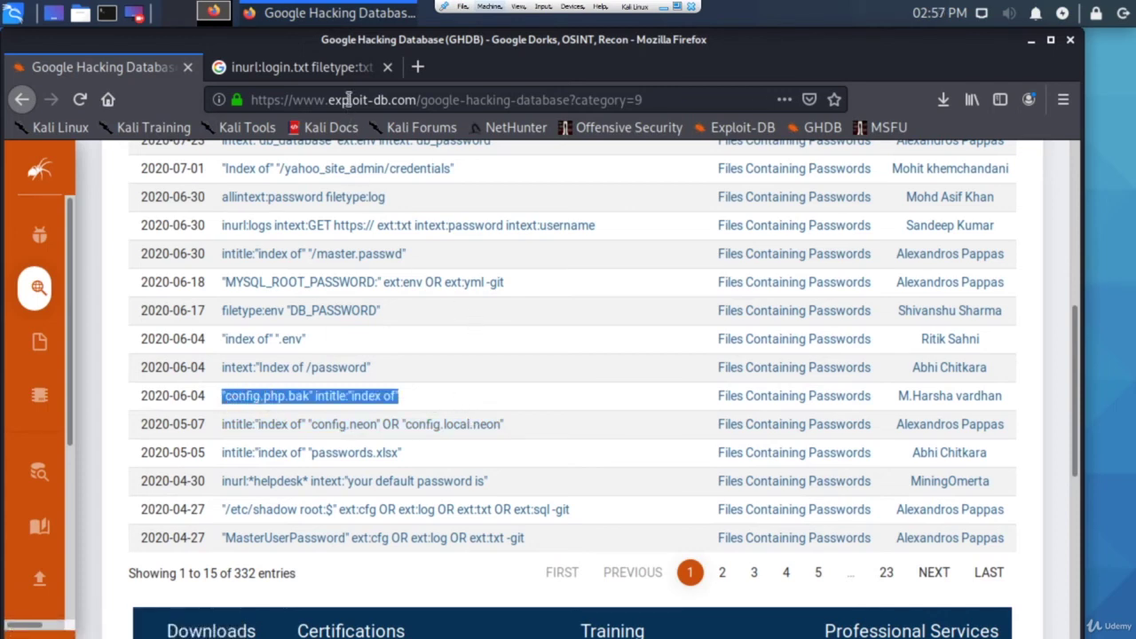
{"action": "left_click", "coordinate": [298, 67]}
{"action": "scroll", "coordinate": [269, 444], "scroll_direction": "down", "scroll_amount": 3}
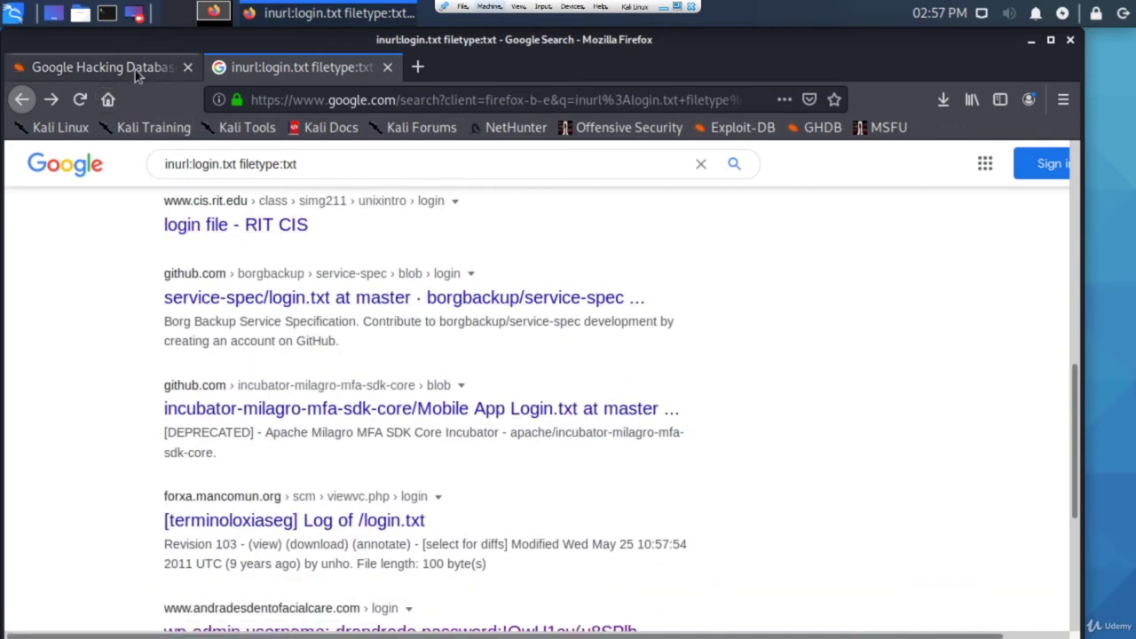
On the GHDB tab, browse page 2 of the Files Containing Passwords dorks.
{"action": "left_click", "coordinate": [99, 67]}
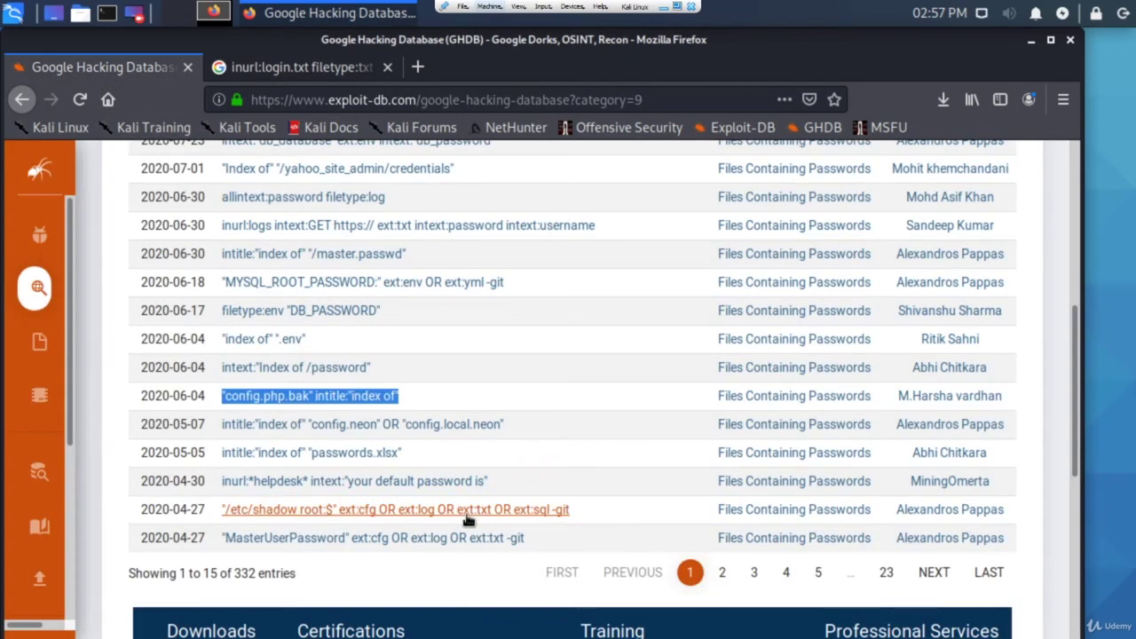
{"action": "left_click", "coordinate": [721, 573]}
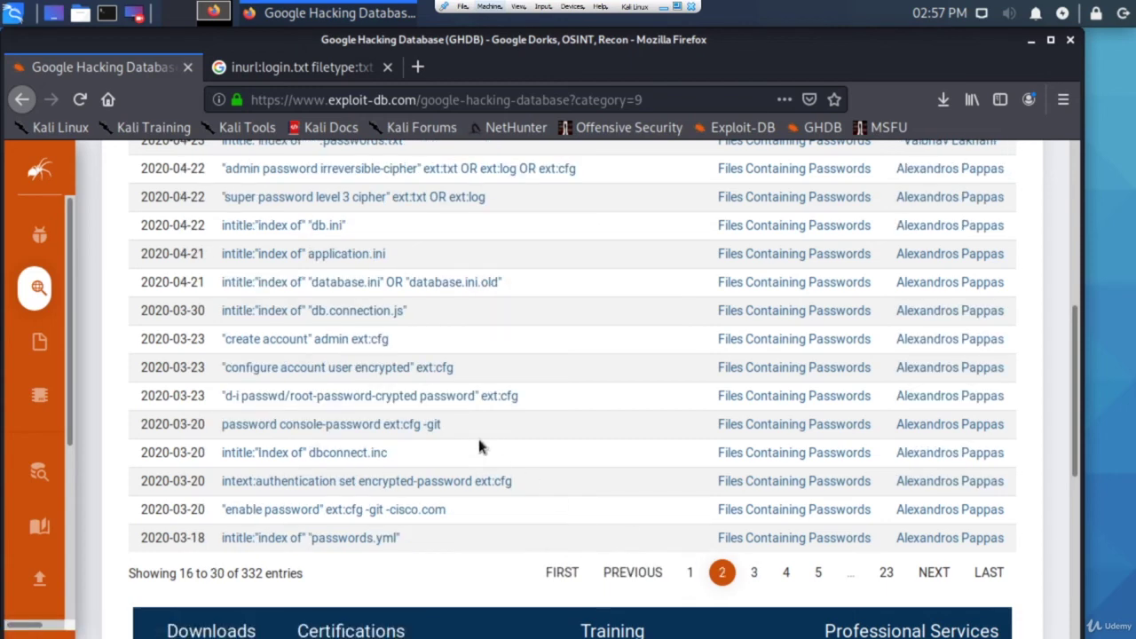
{"action": "scroll", "coordinate": [479, 444], "scroll_direction": "down", "scroll_amount": 2}
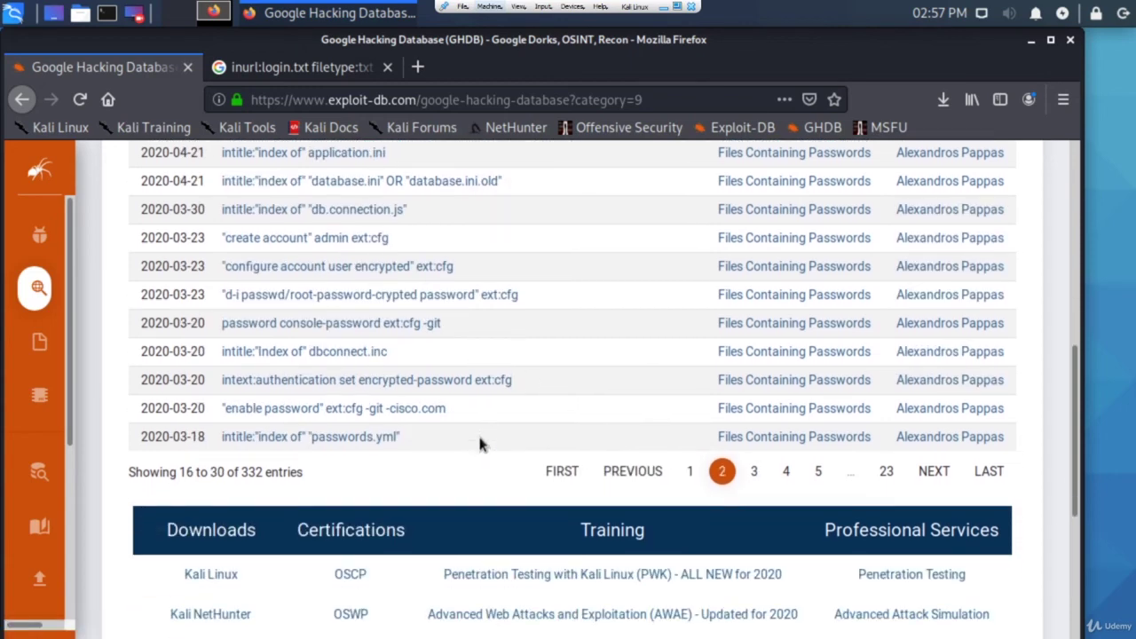
{"action": "scroll", "coordinate": [480, 439], "scroll_direction": "up", "scroll_amount": 3}
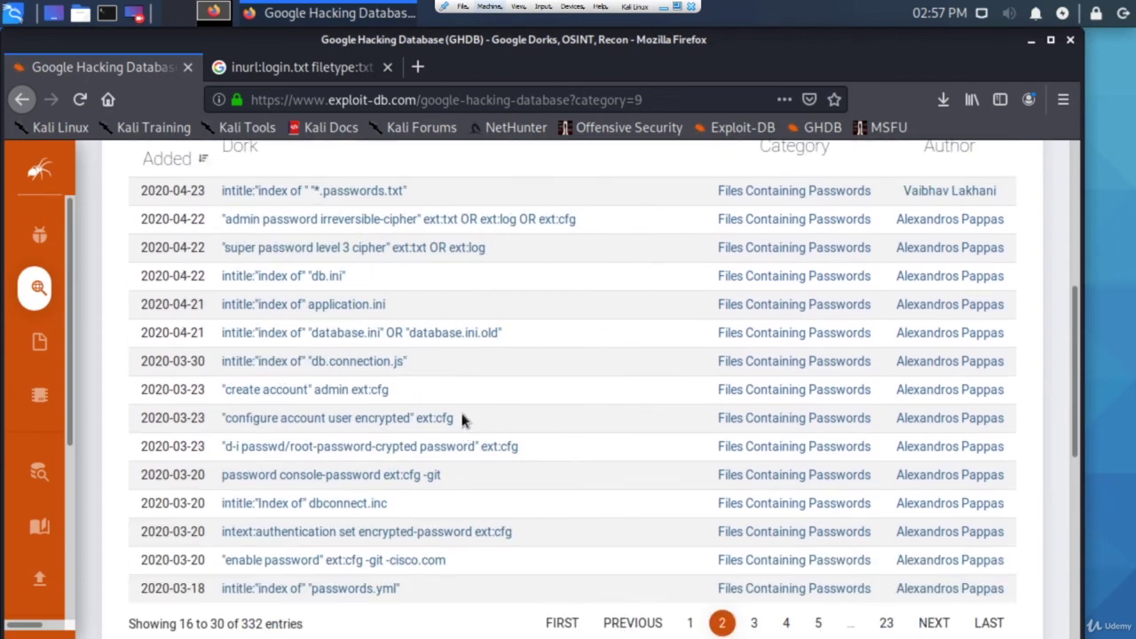
{"action": "scroll", "coordinate": [464, 414], "scroll_direction": "down", "scroll_amount": 2}
Go back to page 1 of the 332 dorks and scroll up to the Category filter.
{"action": "left_click", "coordinate": [693, 526]}
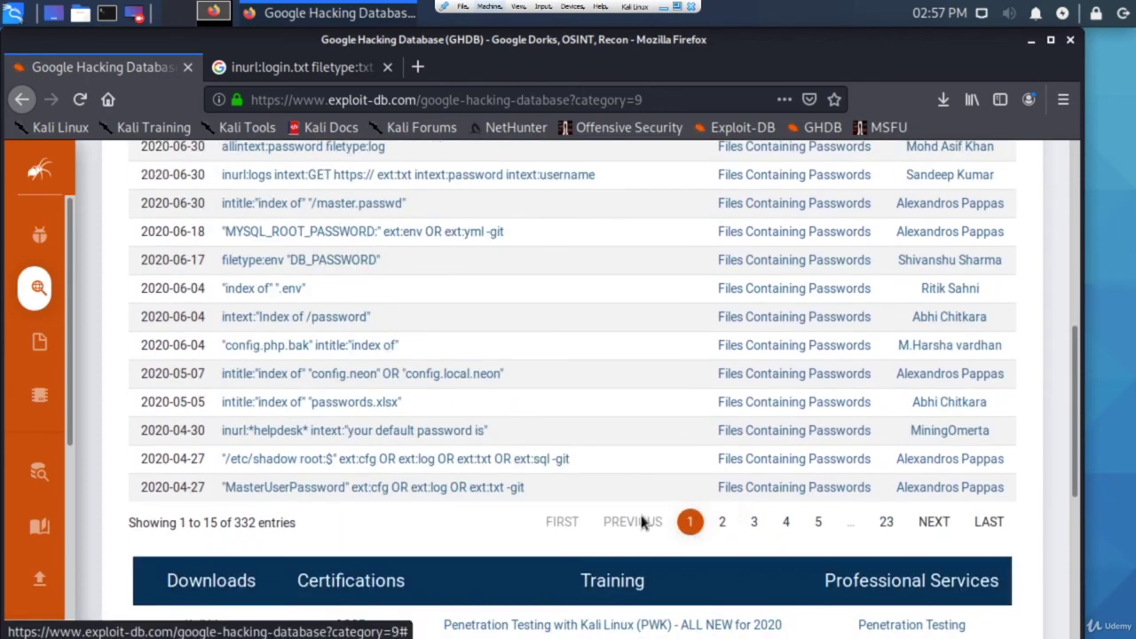
{"action": "scroll", "coordinate": [479, 435], "scroll_direction": "up", "scroll_amount": 3}
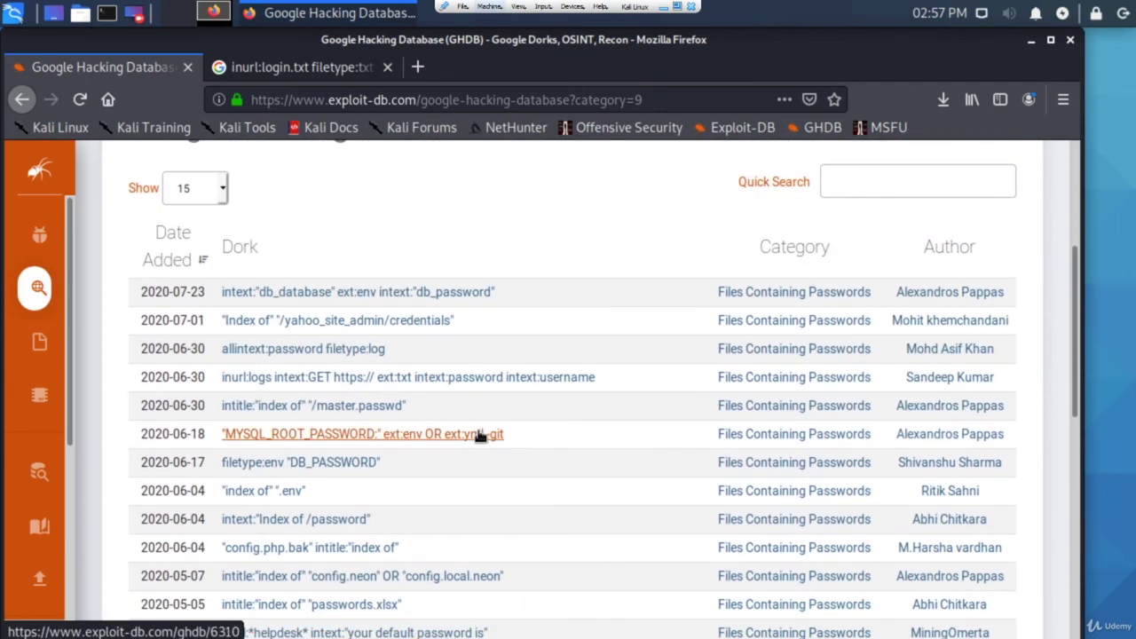
{"action": "scroll", "coordinate": [577, 439], "scroll_direction": "down", "scroll_amount": 4}
{"action": "scroll", "coordinate": [666, 449], "scroll_direction": "up", "scroll_amount": 8}
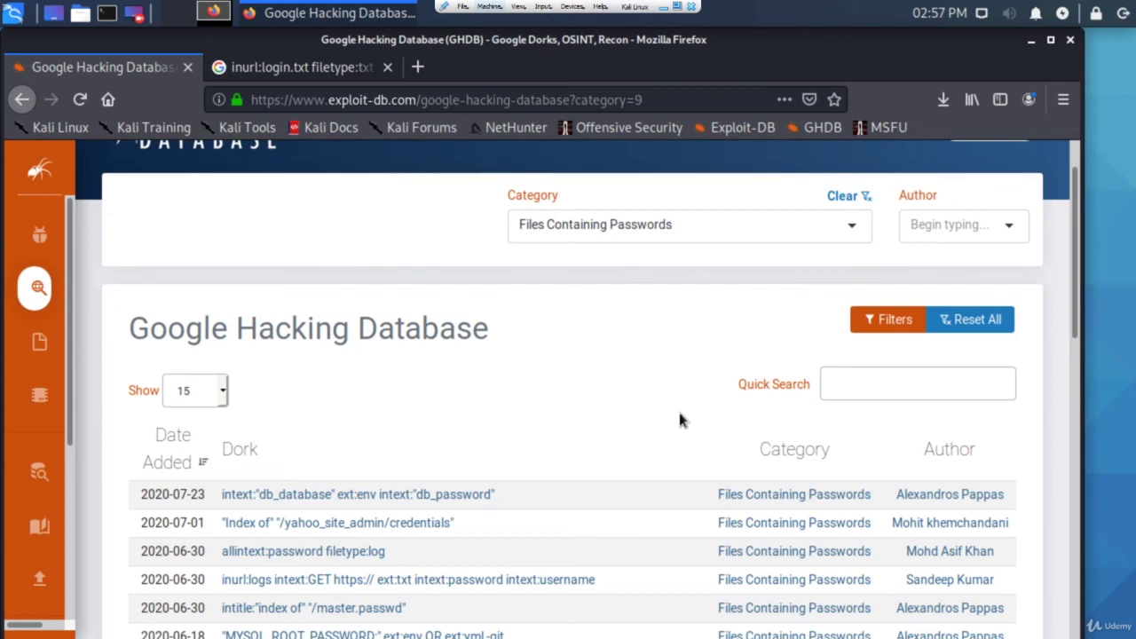
{"action": "scroll", "coordinate": [631, 391], "scroll_direction": "down", "scroll_amount": 5}
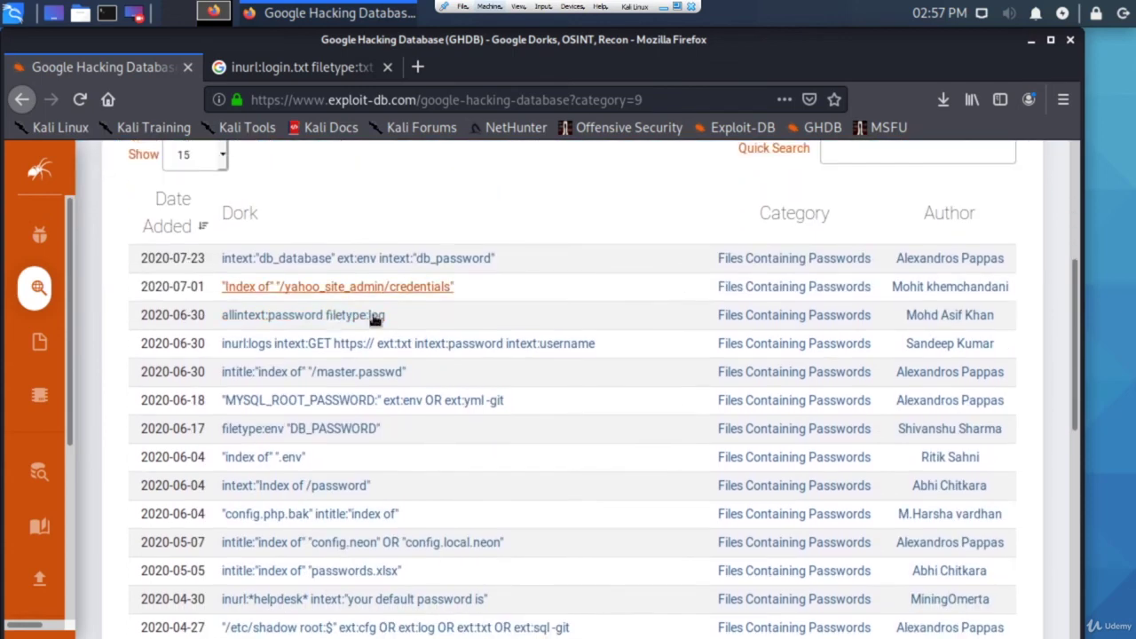
{"action": "scroll", "coordinate": [771, 380], "scroll_direction": "up", "scroll_amount": 3}
{"action": "scroll", "coordinate": [771, 380], "scroll_direction": "up", "scroll_amount": 3}
Look through the dork category list, then clear the category filter to show all dorks.
{"action": "left_click", "coordinate": [595, 286]}
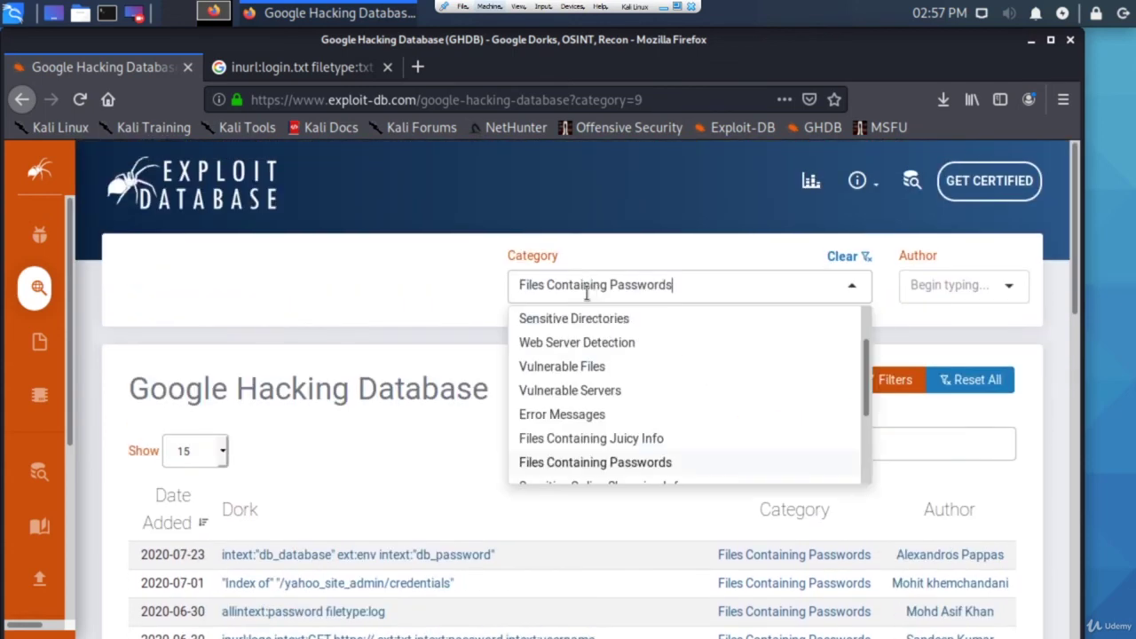
{"action": "scroll", "coordinate": [621, 386], "scroll_direction": "up", "scroll_amount": 2}
{"action": "scroll", "coordinate": [563, 390], "scroll_direction": "down", "scroll_amount": 4}
{"action": "left_click", "coordinate": [436, 431]}
{"action": "left_click", "coordinate": [837, 257]}
{"action": "scroll", "coordinate": [589, 390], "scroll_direction": "down", "scroll_amount": 5}
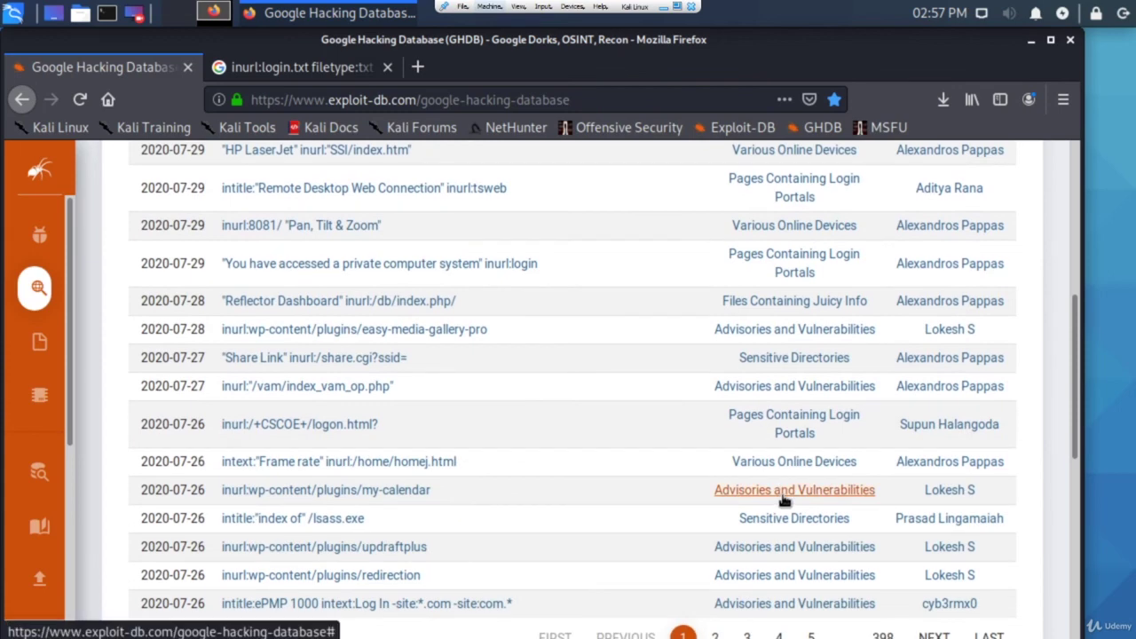
{"action": "scroll", "coordinate": [786, 461], "scroll_direction": "up", "scroll_amount": 2}
Filter the dorks to the Various Online Devices category, showing 519 entries.
{"action": "left_click", "coordinate": [747, 327]}
{"action": "scroll", "coordinate": [655, 380], "scroll_direction": "down", "scroll_amount": 2}
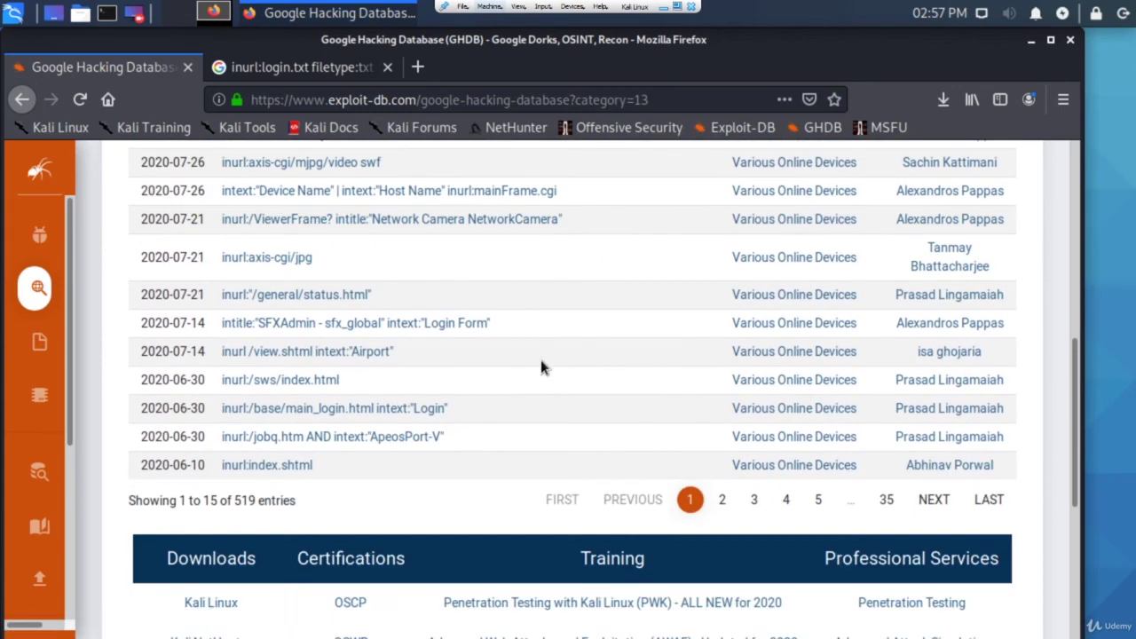
{"action": "scroll", "coordinate": [541, 359], "scroll_direction": "up", "scroll_amount": 6}
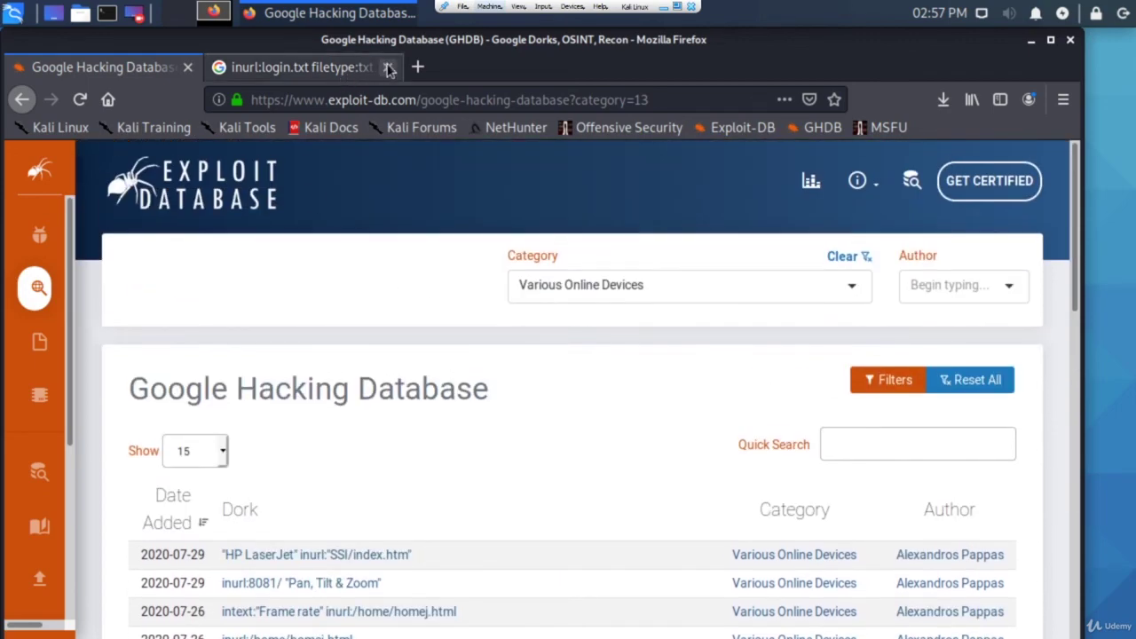
Close the Google search results tab.
{"action": "left_click", "coordinate": [387, 67]}
{"action": "scroll", "coordinate": [431, 413], "scroll_direction": "down", "scroll_amount": 4}
{"action": "scroll", "coordinate": [432, 418], "scroll_direction": "down", "scroll_amount": 2}
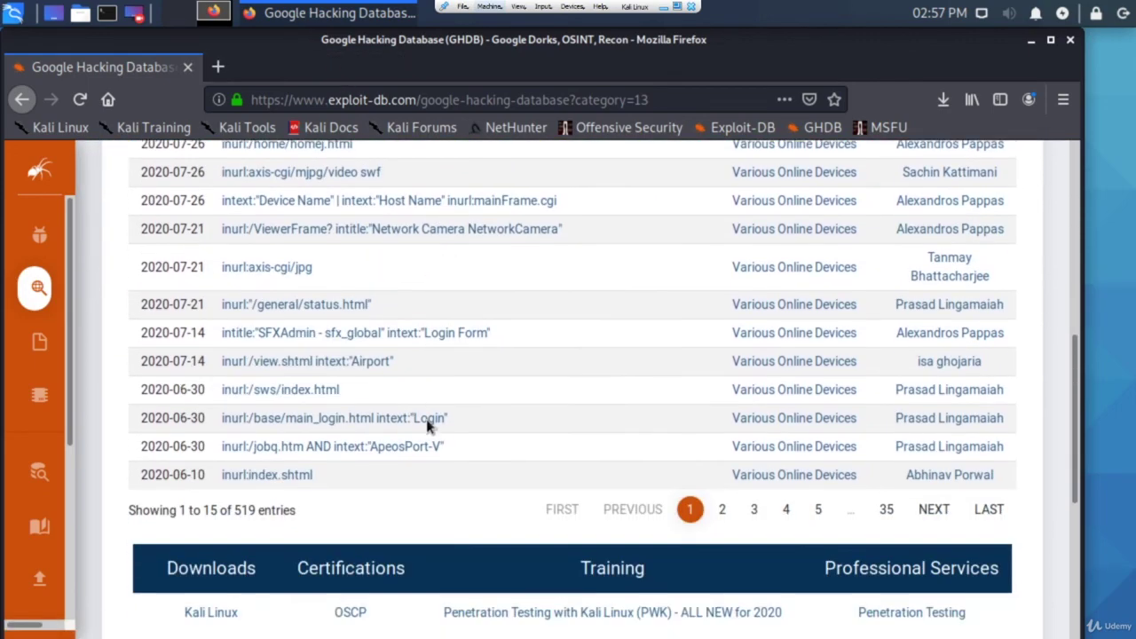